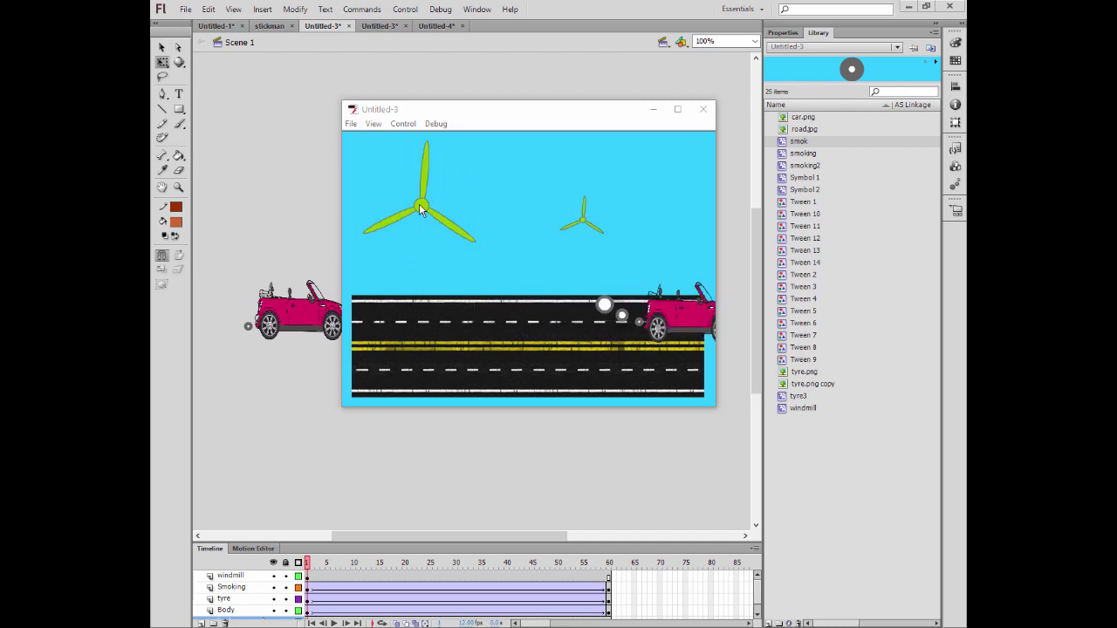
Close the running test movie preview.
{"action": "left_click", "coordinate": [474, 225]}
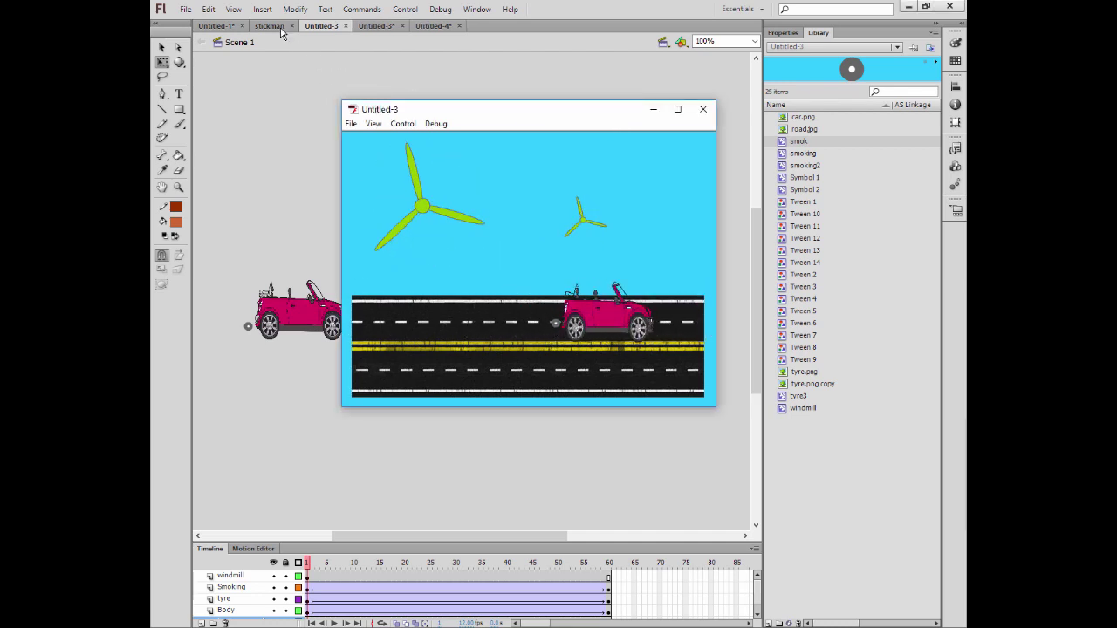
{"action": "left_click", "coordinate": [263, 9]}
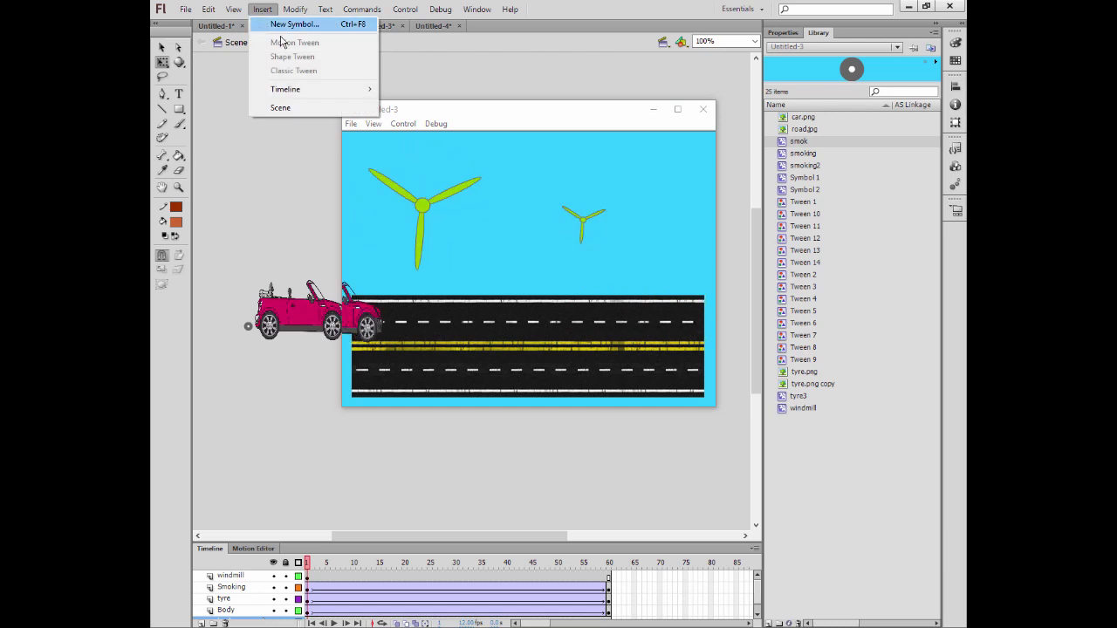
{"action": "left_click", "coordinate": [488, 109]}
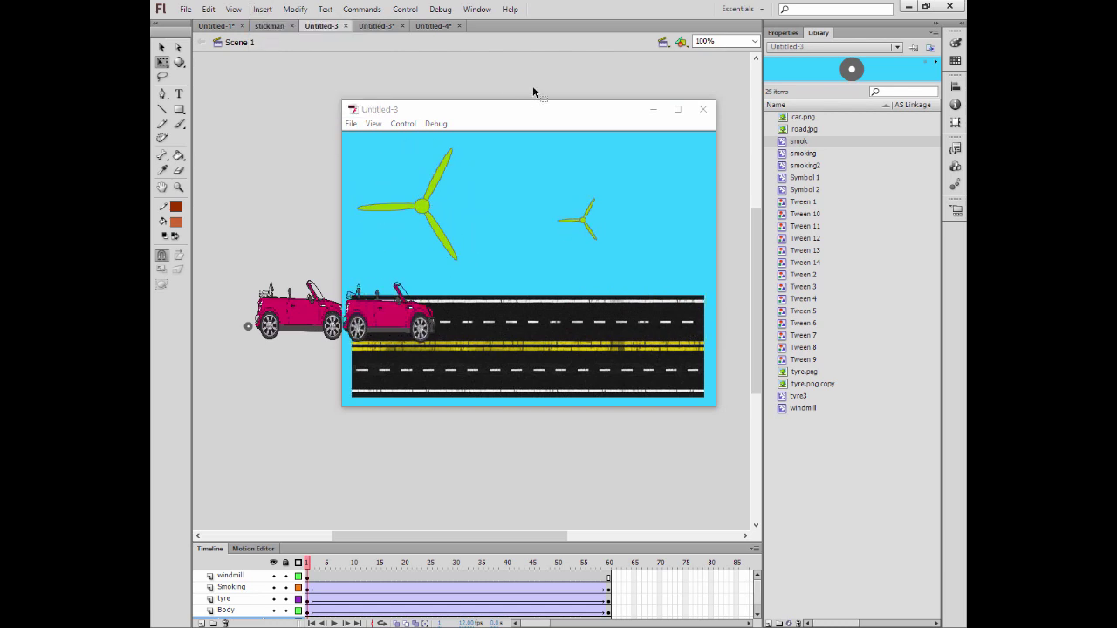
{"action": "left_click", "coordinate": [704, 110]}
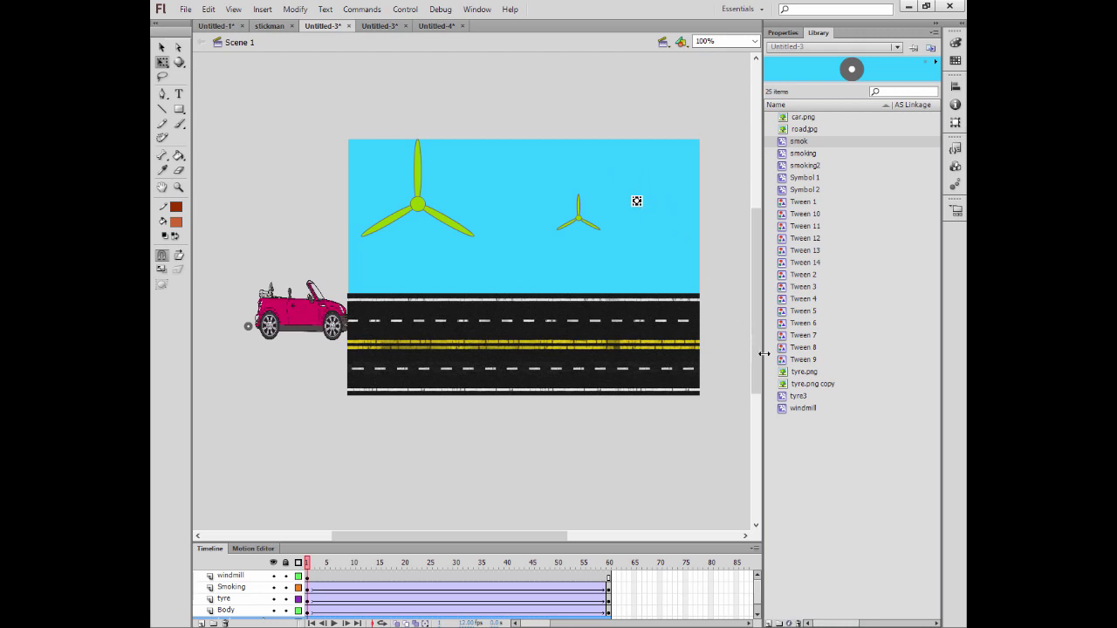
Drag a windmill from the Library into the sky, shrink it, and test the movie.
{"action": "left_click", "coordinate": [800, 409]}
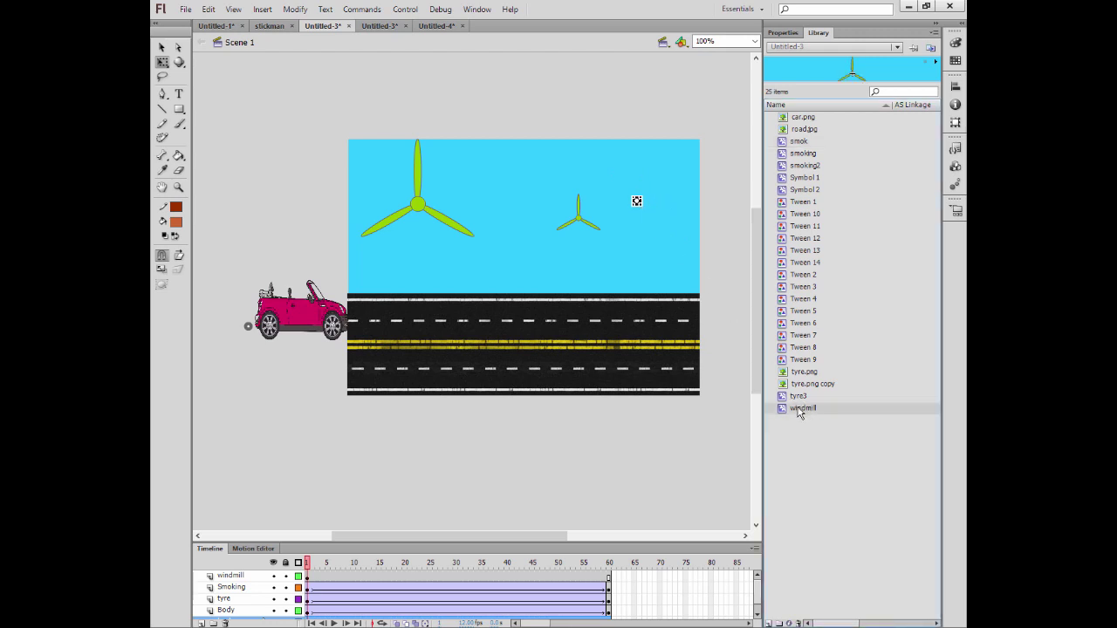
{"action": "left_click_drag", "start_coordinate": [797, 413], "coordinate": [512, 210]}
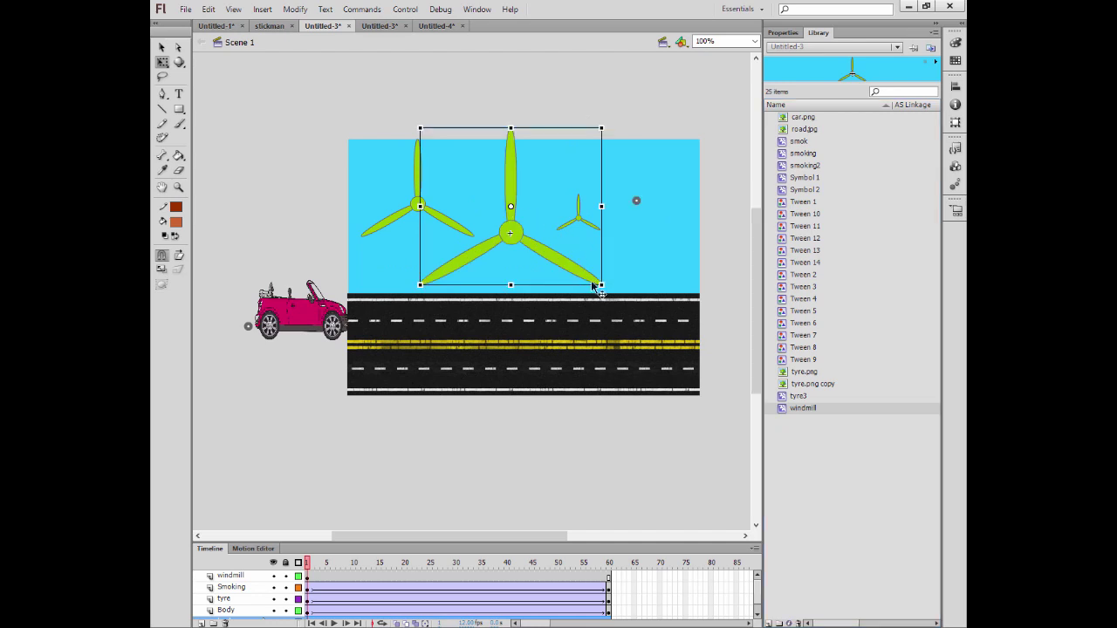
{"action": "left_click_drag", "start_coordinate": [601, 284], "coordinate": [527, 223]}
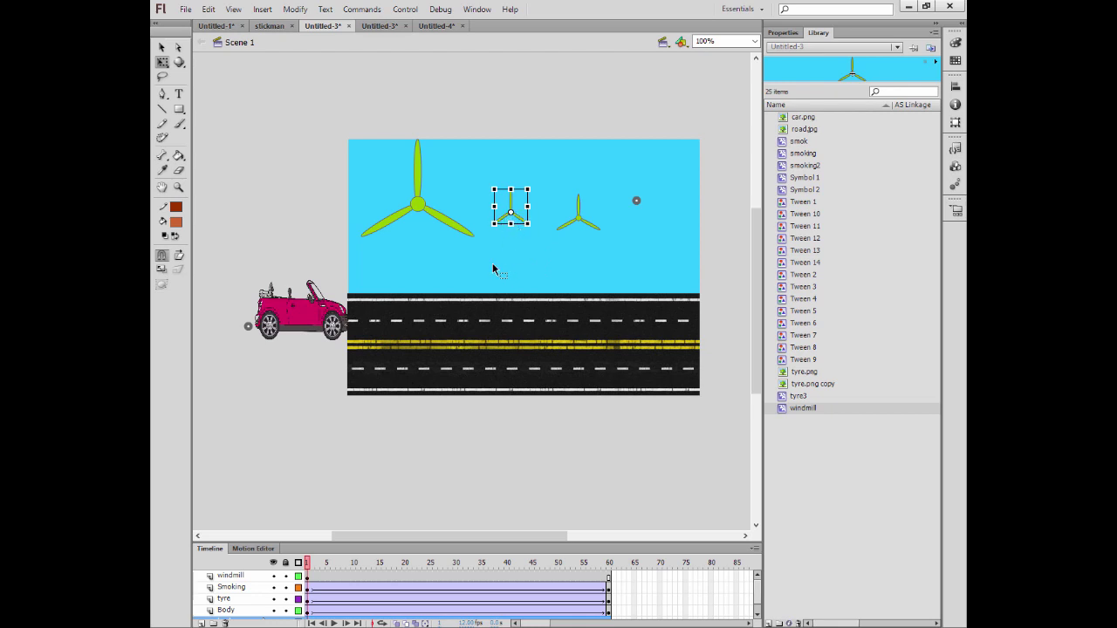
{"action": "key", "text": "ctrl+Return"}
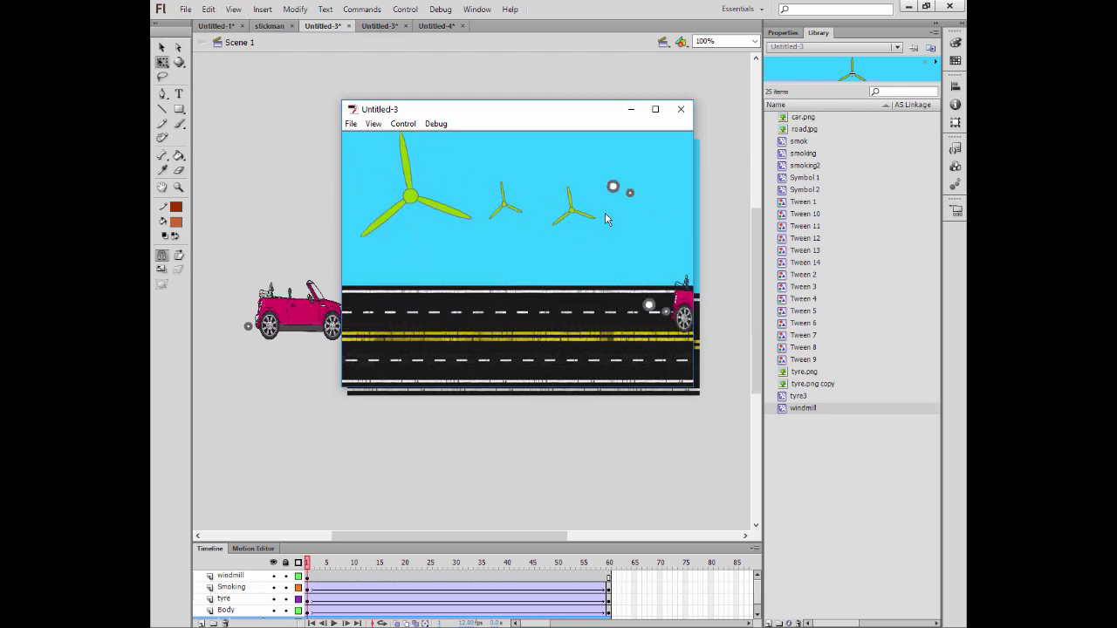
{"action": "key", "text": "ctrl+w"}
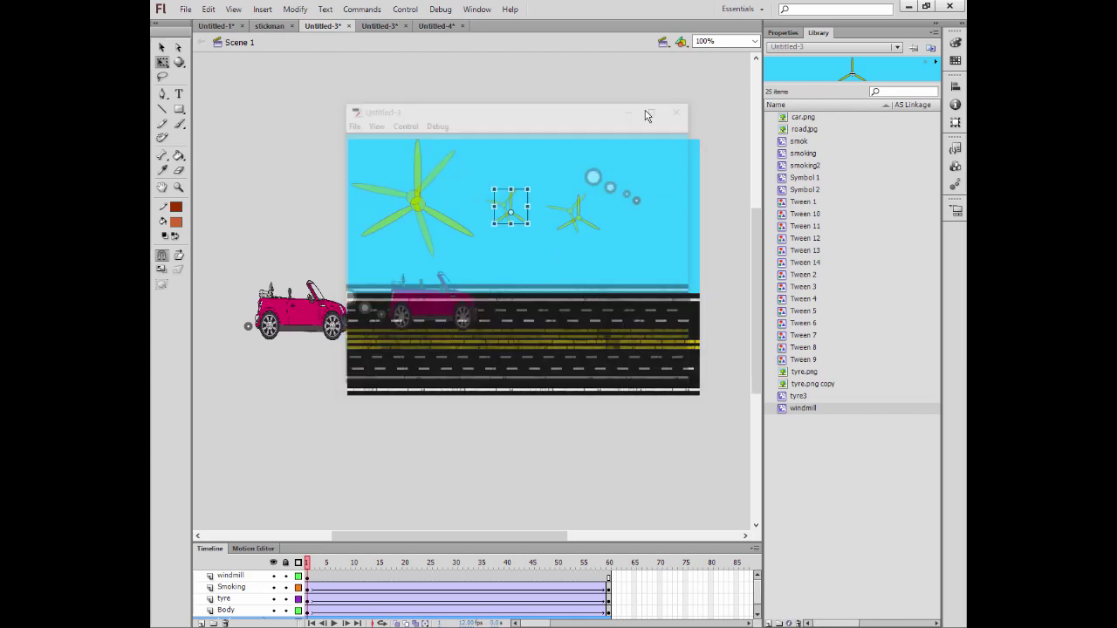
Start a new ActionScript 3.0 document and rename Layer 1 to background.
{"action": "left_click", "coordinate": [187, 9]}
{"action": "key", "text": "Escape"}
{"action": "key", "text": "ctrl+n"}
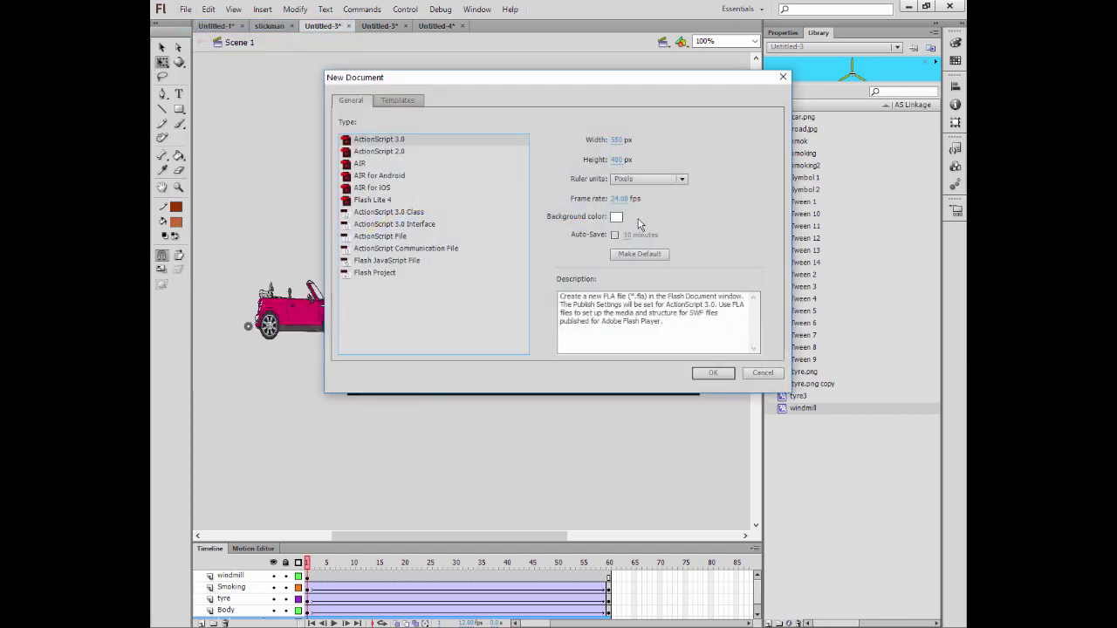
{"action": "left_click", "coordinate": [708, 375]}
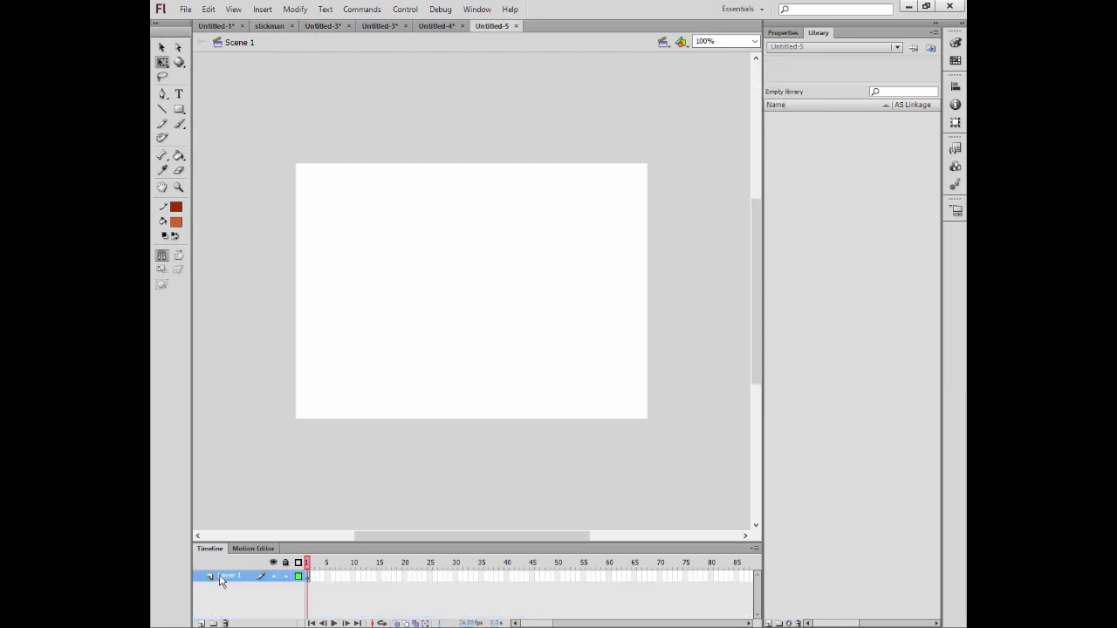
{"action": "double_click", "coordinate": [231, 579]}
{"action": "key", "text": "Return"}
Import road.jpg and fit it to the stage width along the bottom edge.
{"action": "key", "text": "ctrl+r"}
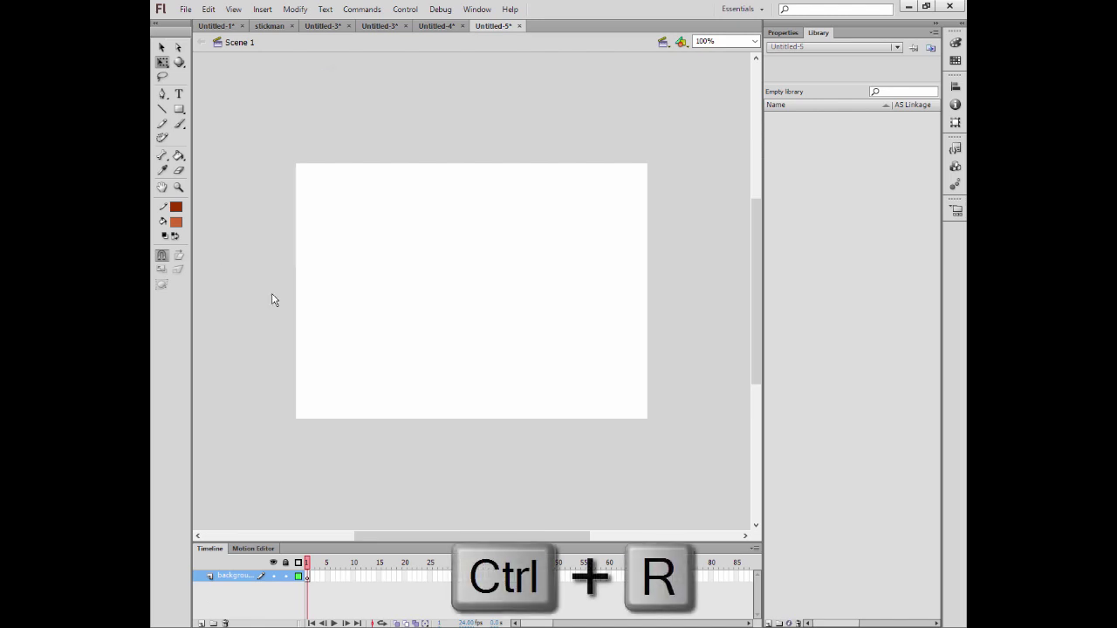
{"action": "left_click", "coordinate": [608, 272]}
{"action": "scroll", "coordinate": [606, 256], "scroll_direction": "down", "scroll_amount": 5}
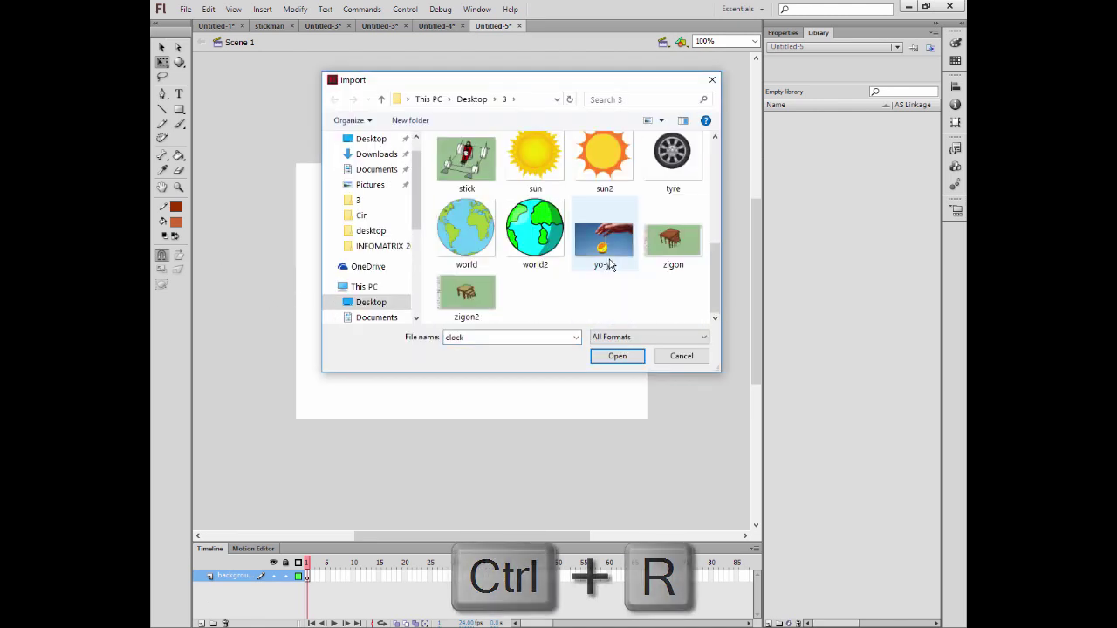
{"action": "scroll", "coordinate": [610, 258], "scroll_direction": "up", "scroll_amount": 3}
{"action": "double_click", "coordinate": [604, 232]}
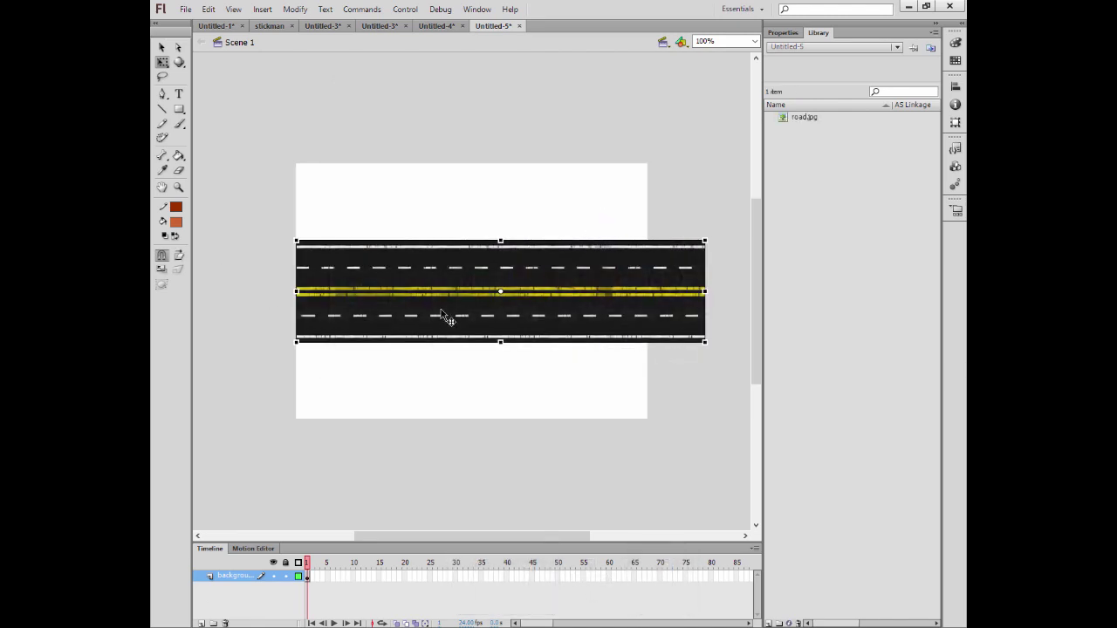
{"action": "left_click_drag", "start_coordinate": [707, 290], "coordinate": [674, 291]}
{"action": "left_click_drag", "start_coordinate": [533, 305], "coordinate": [503, 380]}
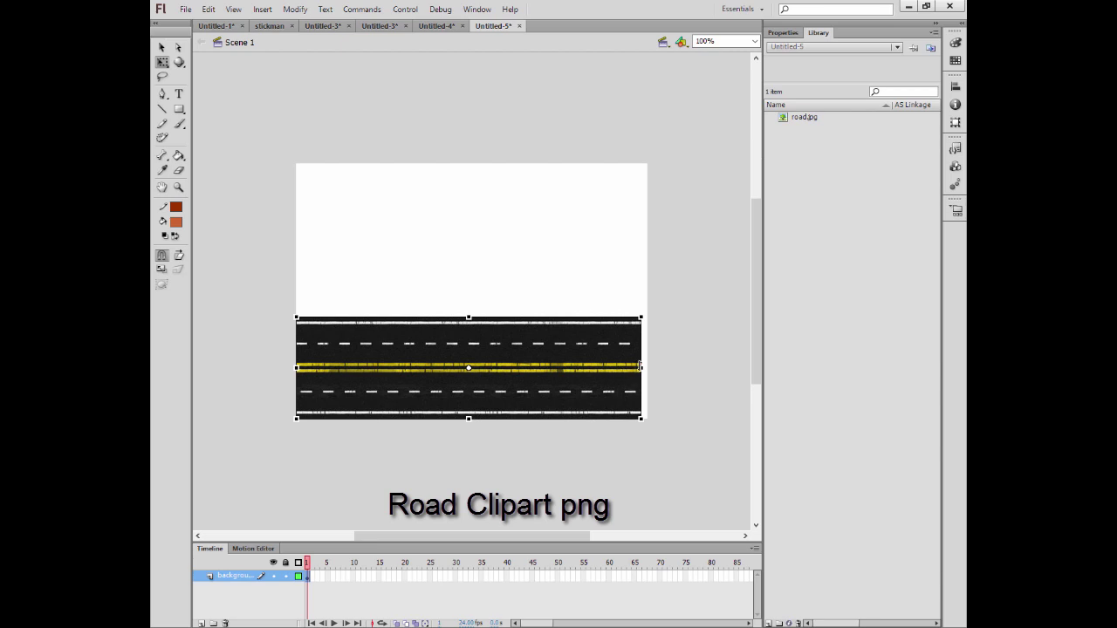
{"action": "left_click_drag", "start_coordinate": [643, 367], "coordinate": [647, 367]}
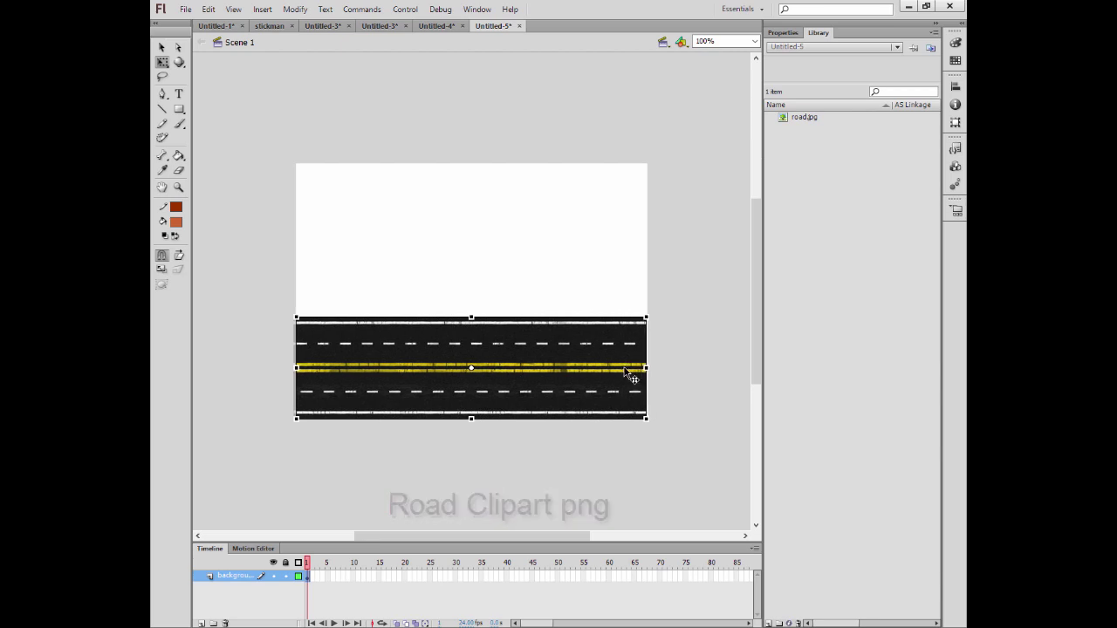
Add a keyframe at frame 40 on the background layer.
{"action": "left_click", "coordinate": [596, 276]}
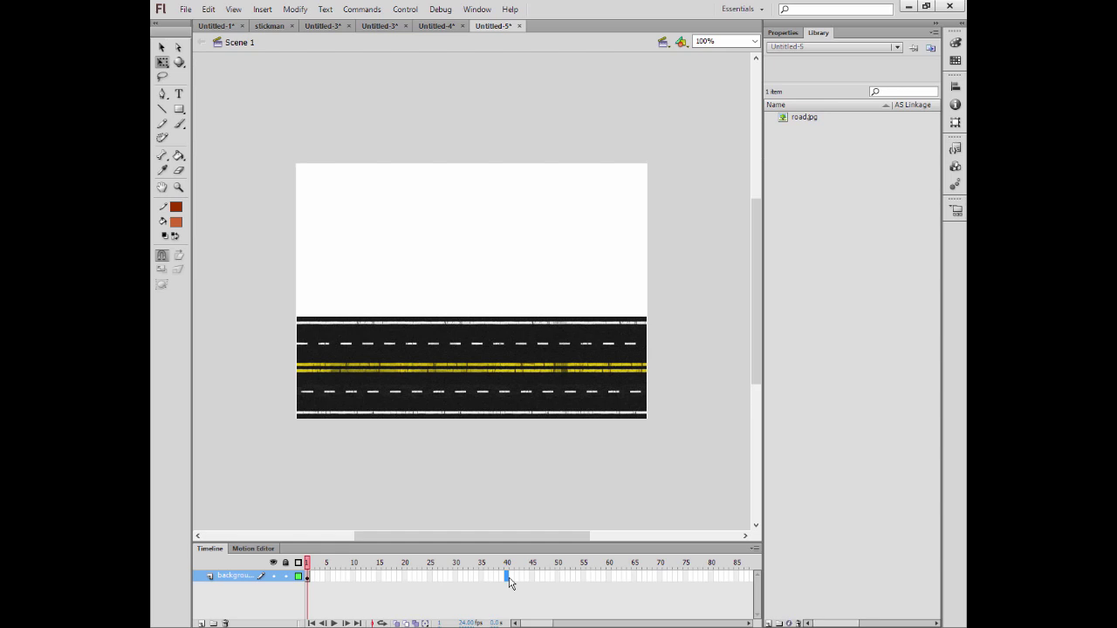
{"action": "key", "text": "F6"}
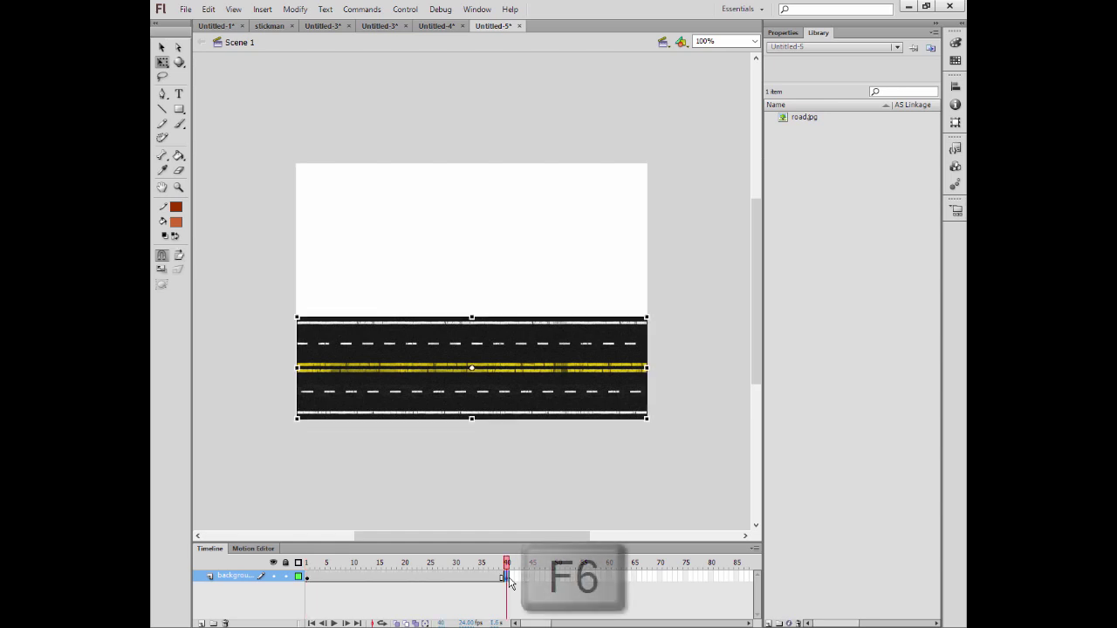
{"action": "left_click", "coordinate": [477, 244]}
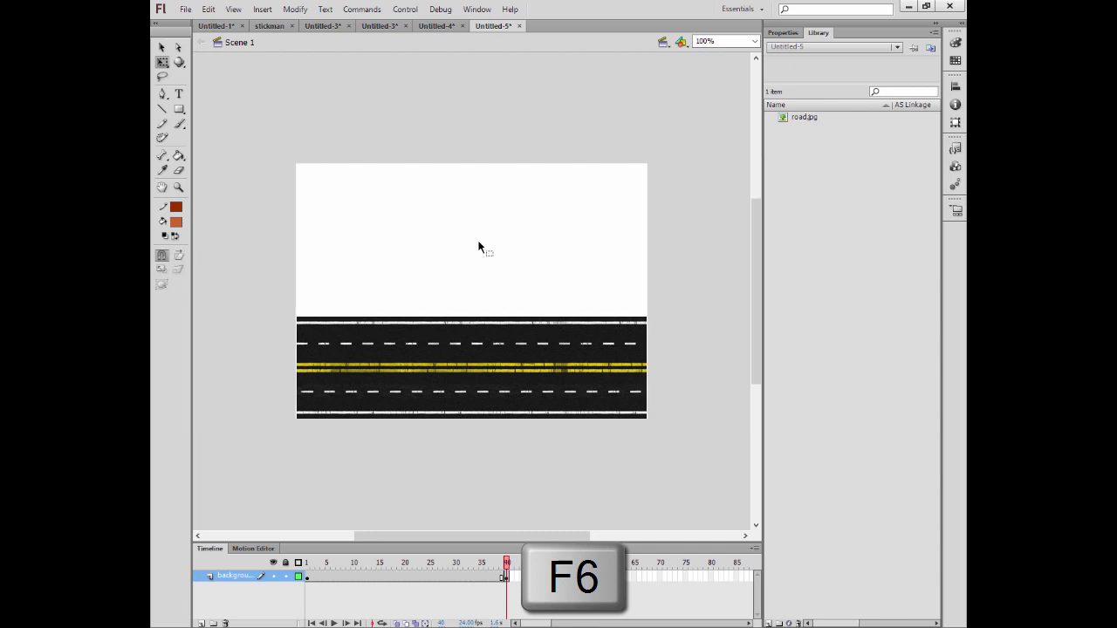
Set the stage colour to light sky blue in the document Properties.
{"action": "left_click", "coordinate": [785, 33]}
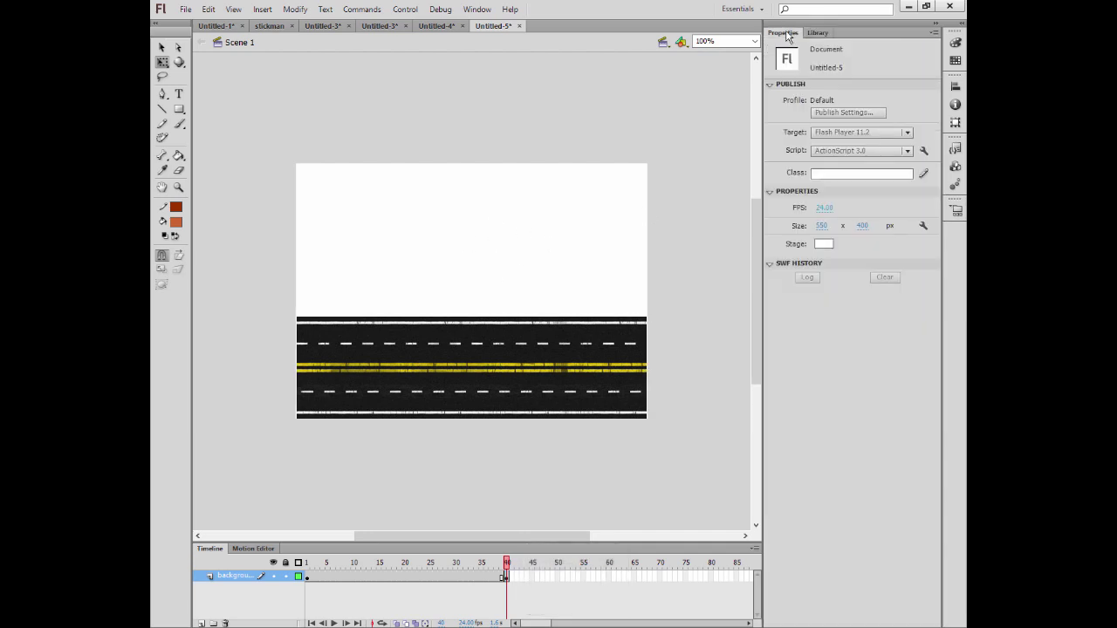
{"action": "left_click", "coordinate": [824, 244]}
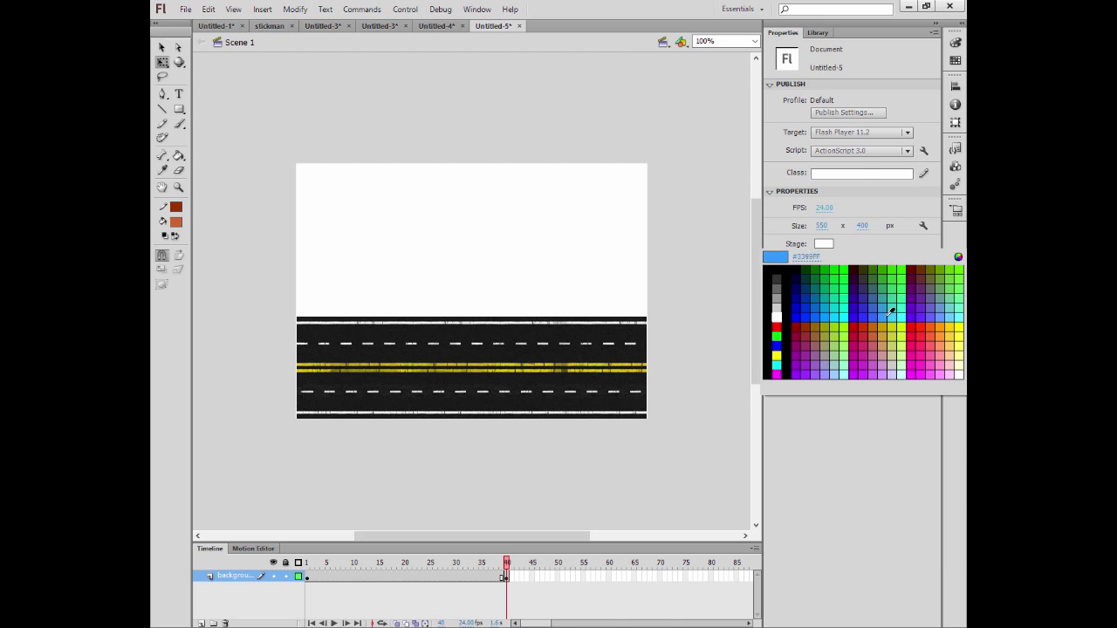
{"action": "left_click", "coordinate": [889, 312]}
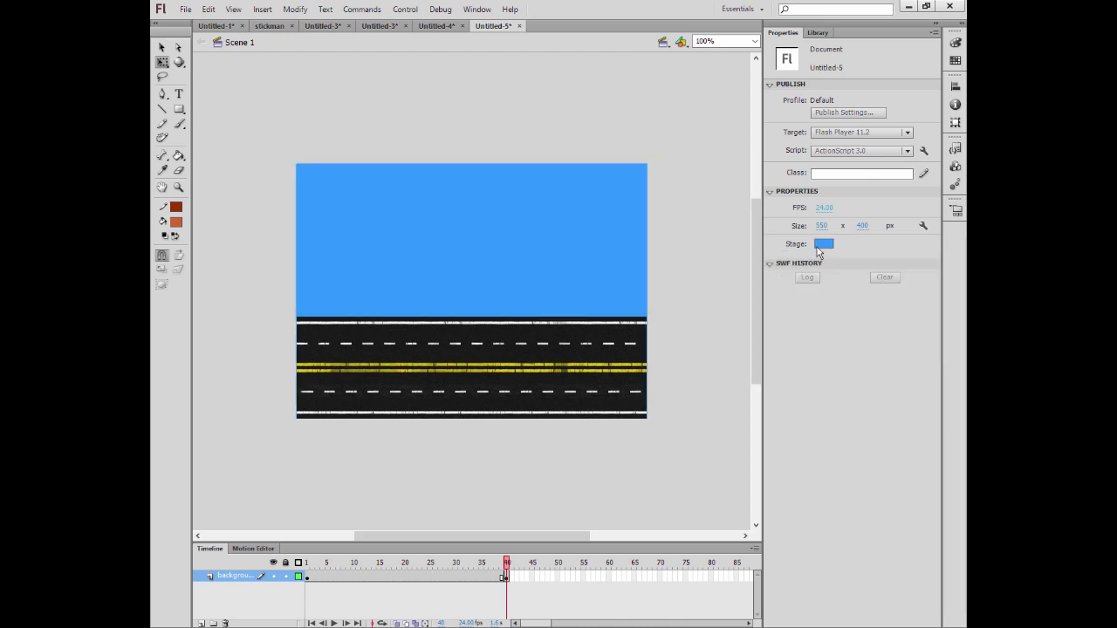
{"action": "left_click", "coordinate": [823, 245]}
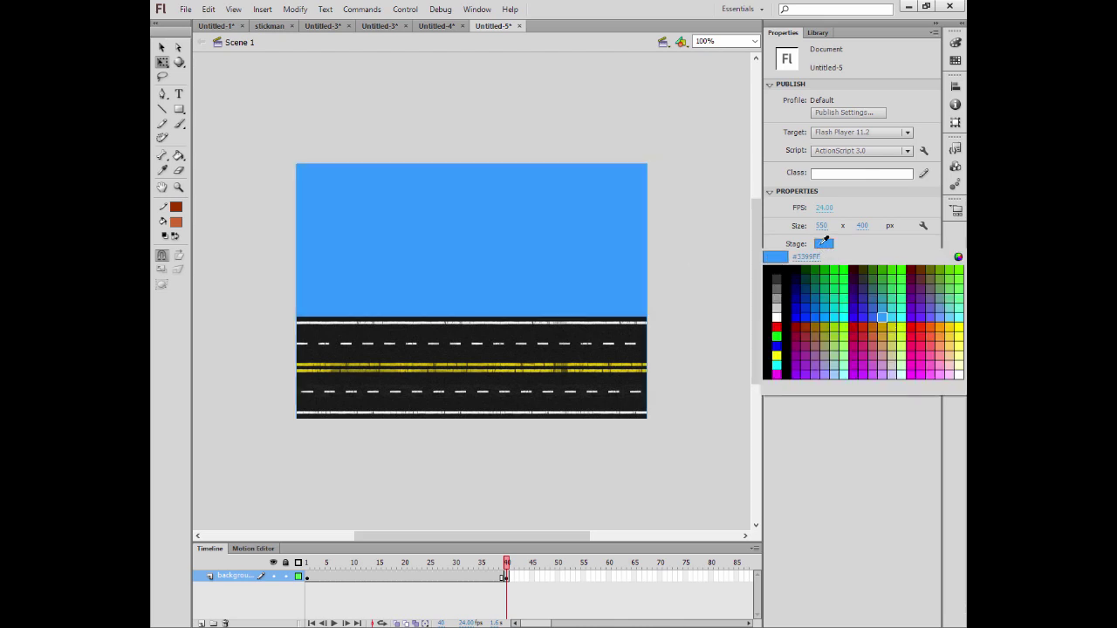
{"action": "left_click", "coordinate": [884, 318]}
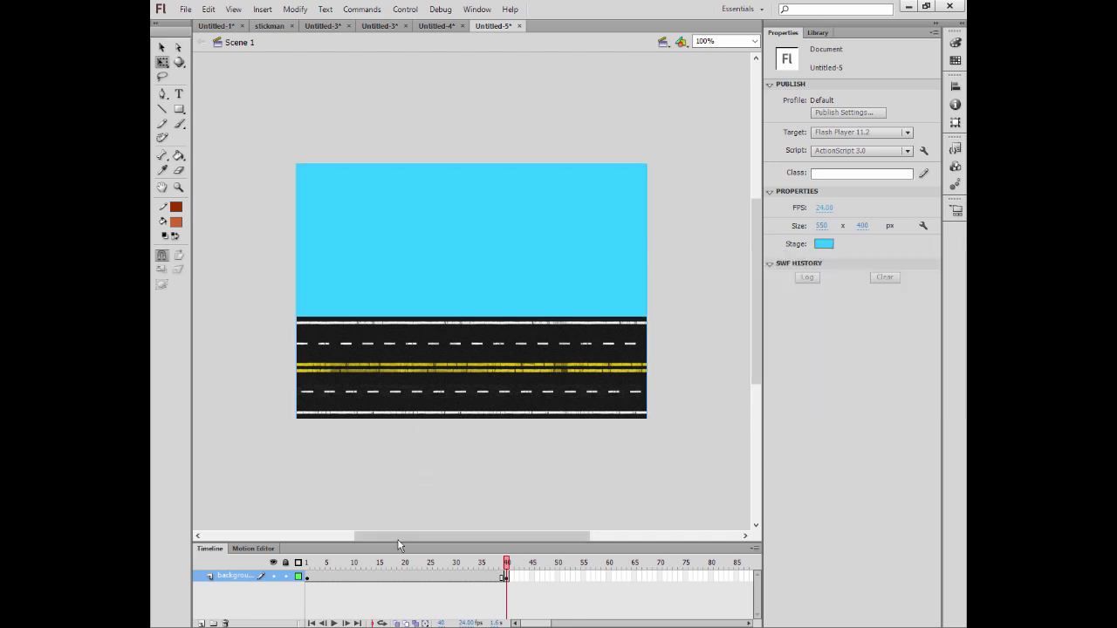
Add a new layer named body above background.
{"action": "left_click", "coordinate": [201, 623]}
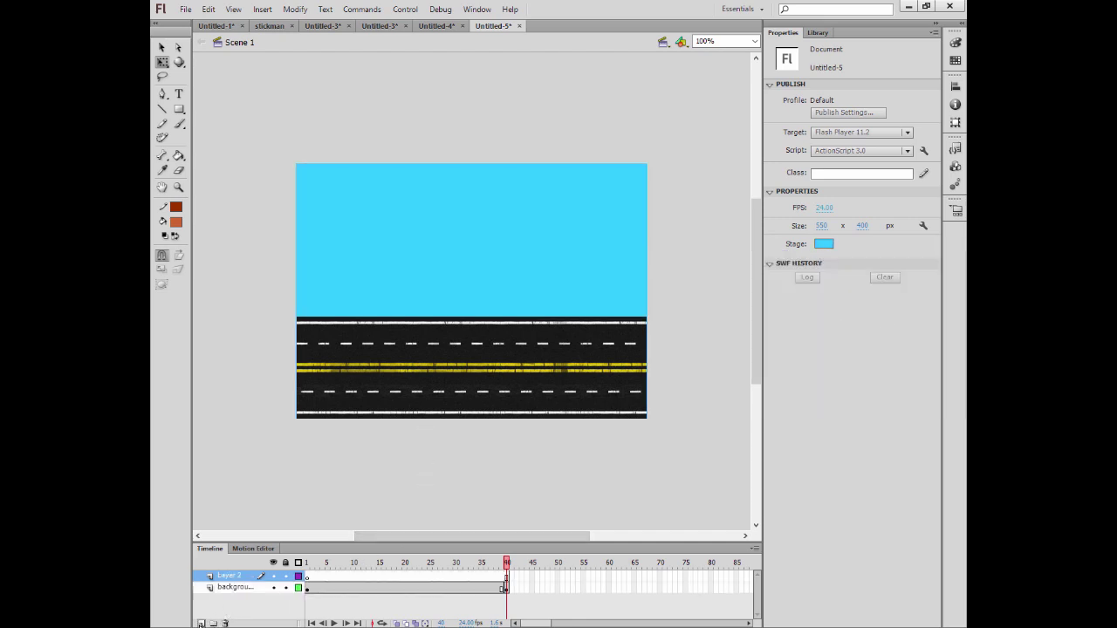
{"action": "double_click", "coordinate": [223, 577]}
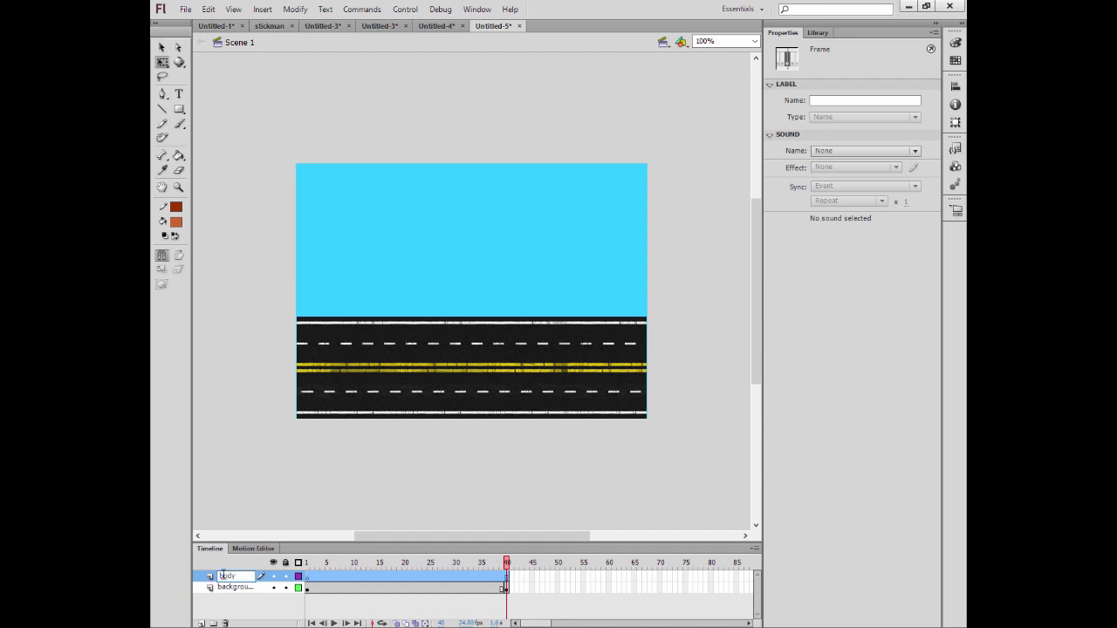
{"action": "left_click", "coordinate": [262, 617]}
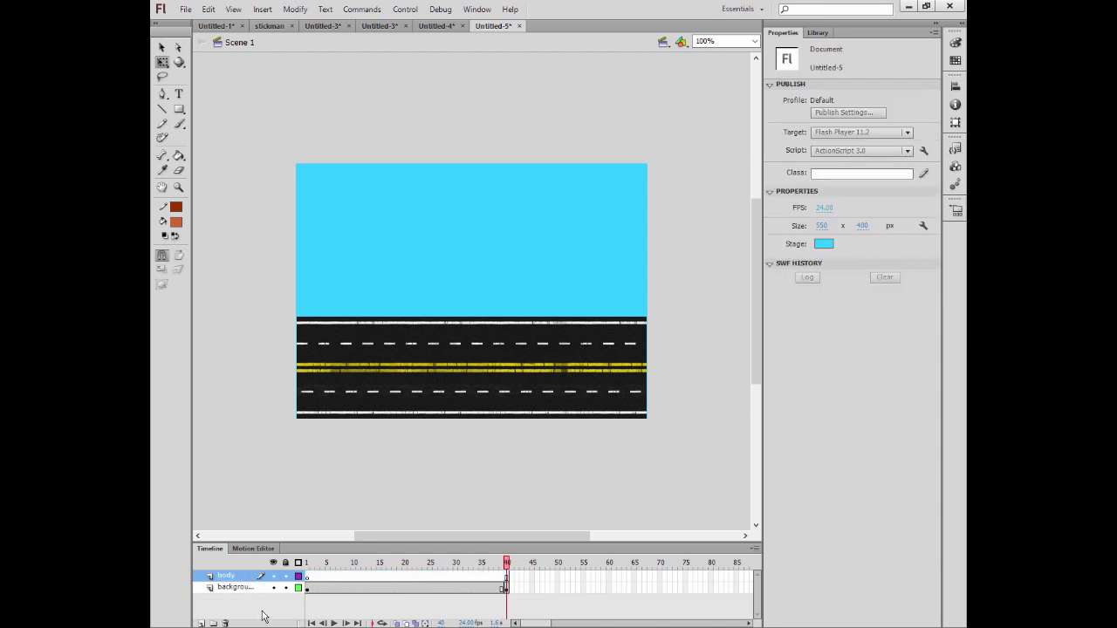
{"action": "left_click", "coordinate": [312, 577]}
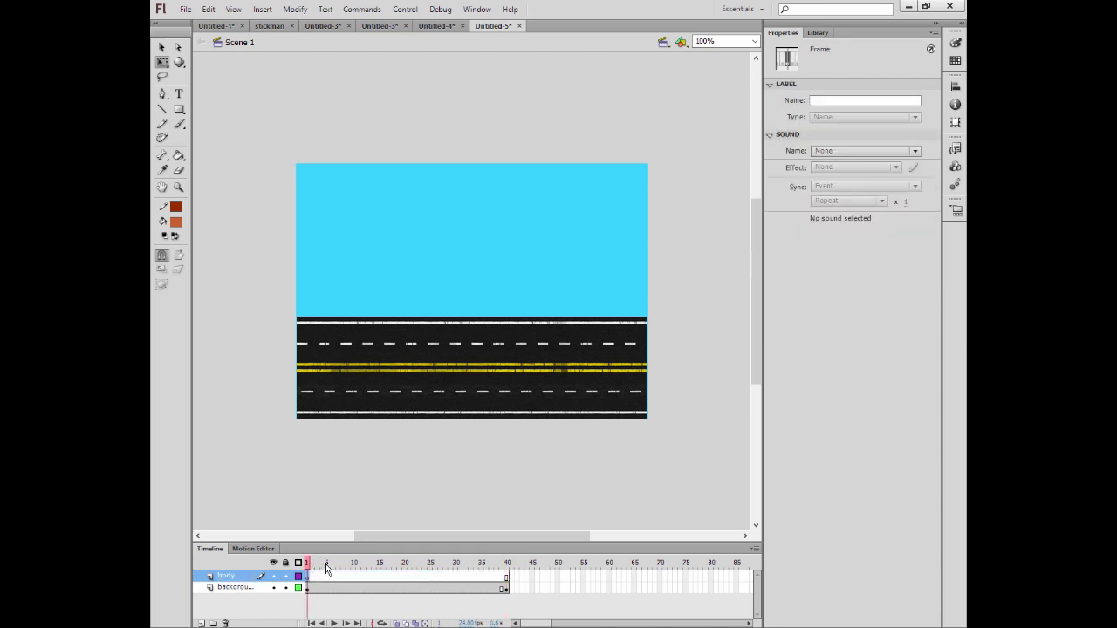
Import car.png onto the body layer and scale it down onto the stage.
{"action": "key", "text": "ctrl+r"}
{"action": "double_click", "coordinate": [467, 257]}
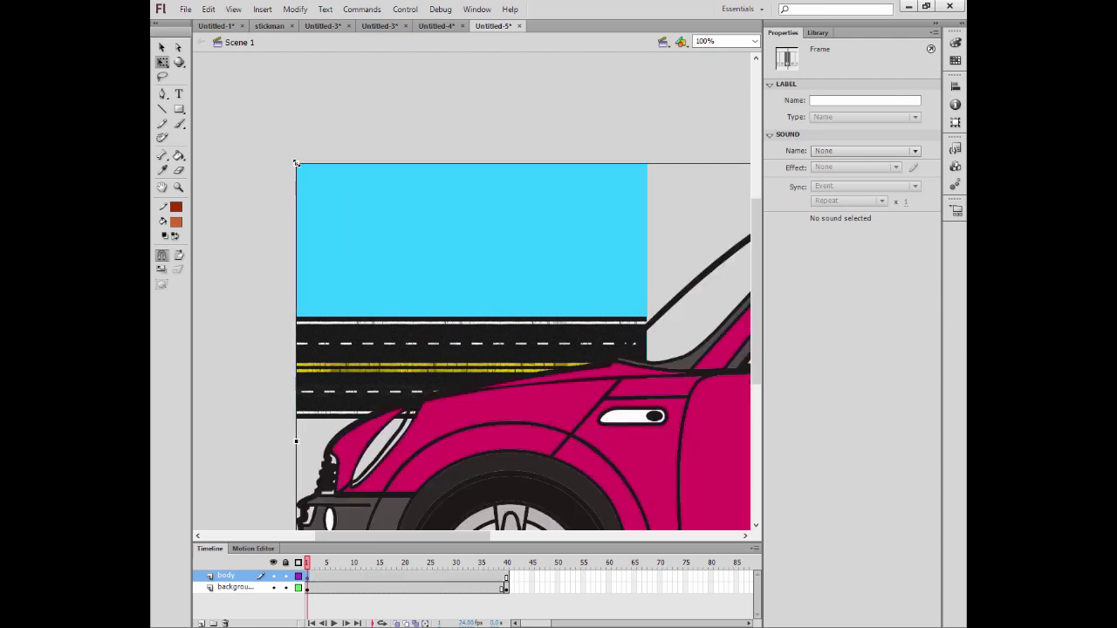
{"action": "left_click_drag", "start_coordinate": [296, 163], "coordinate": [528, 384]}
{"action": "left_click_drag", "start_coordinate": [294, 160], "coordinate": [743, 407]}
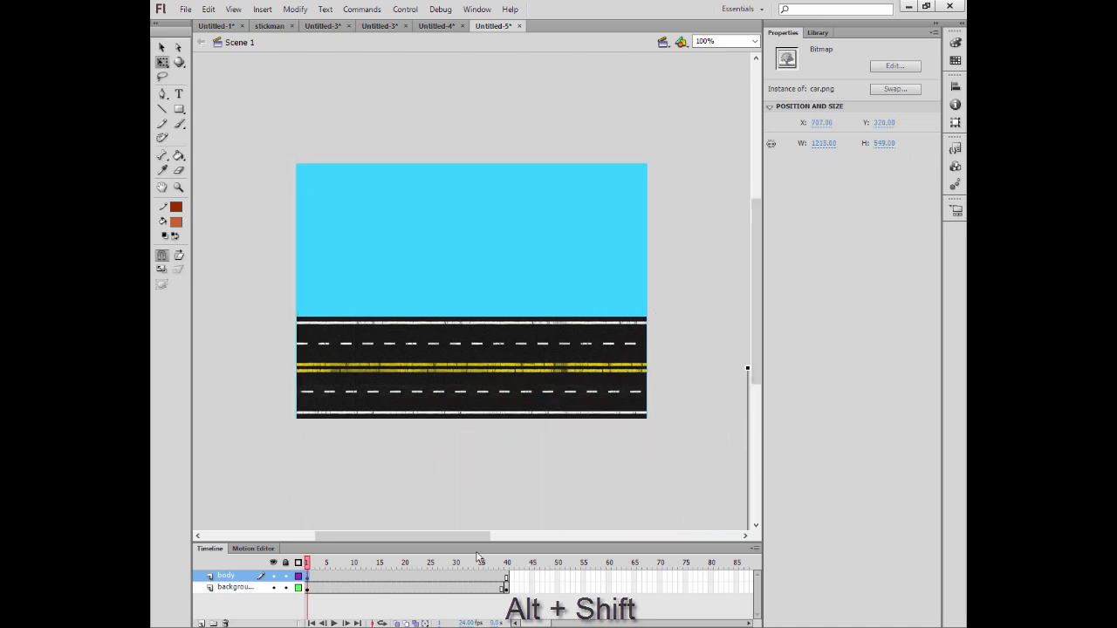
{"action": "left_click_drag", "start_coordinate": [461, 535], "coordinate": [486, 535]}
{"action": "left_click_drag", "start_coordinate": [681, 478], "coordinate": [210, 266]}
Shrink the car to fit the road and place it just off the stage's left edge.
{"action": "left_click_drag", "start_coordinate": [199, 147], "coordinate": [652, 399]}
{"action": "left_click_drag", "start_coordinate": [736, 454], "coordinate": [312, 304]}
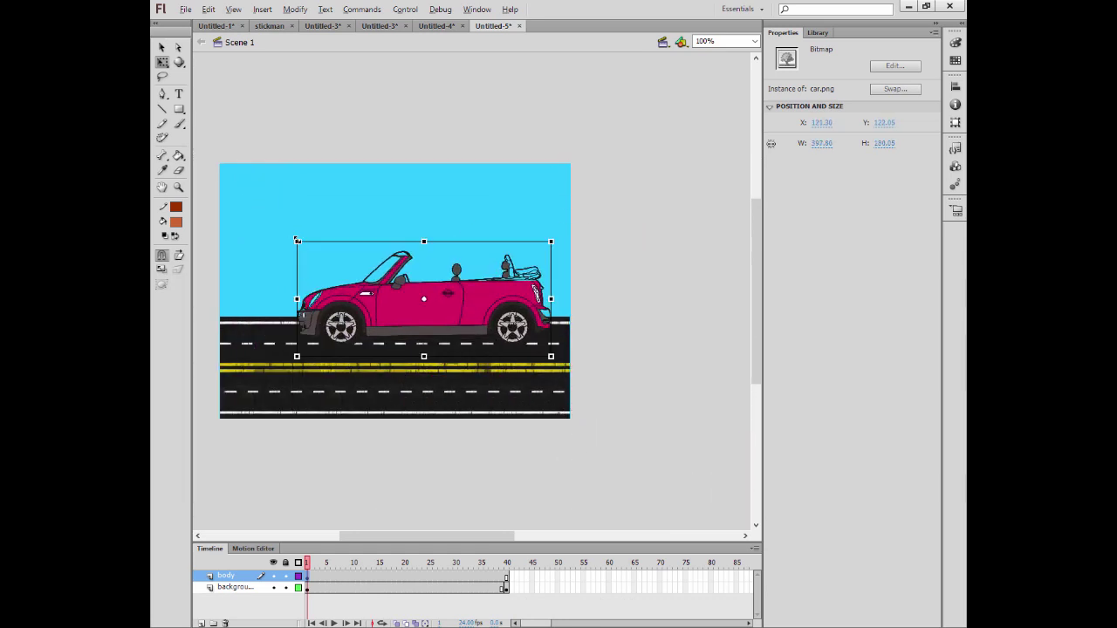
{"action": "left_click_drag", "start_coordinate": [296, 241], "coordinate": [407, 294]}
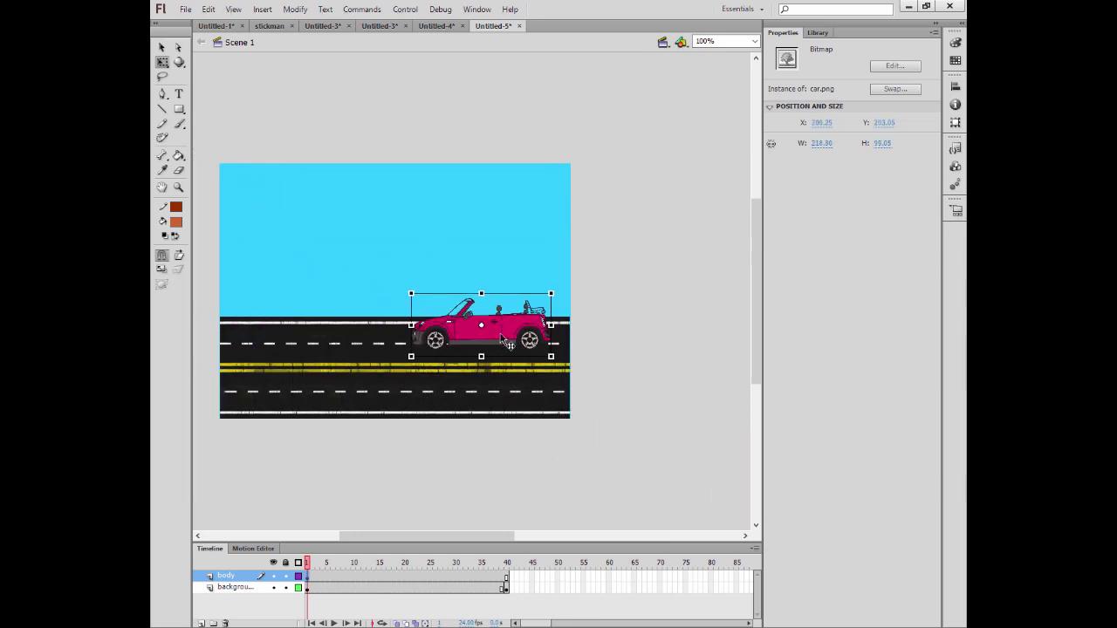
{"action": "left_click_drag", "start_coordinate": [496, 338], "coordinate": [331, 319]}
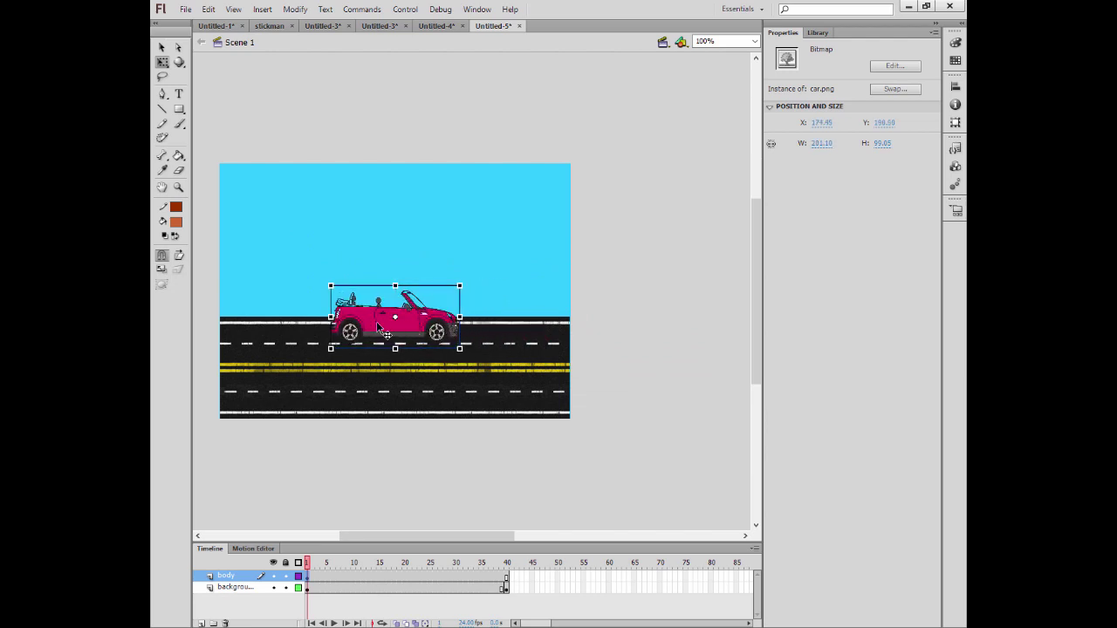
{"action": "left_click_drag", "start_coordinate": [499, 534], "coordinate": [450, 534]}
{"action": "left_click_drag", "start_coordinate": [570, 328], "coordinate": [329, 336]}
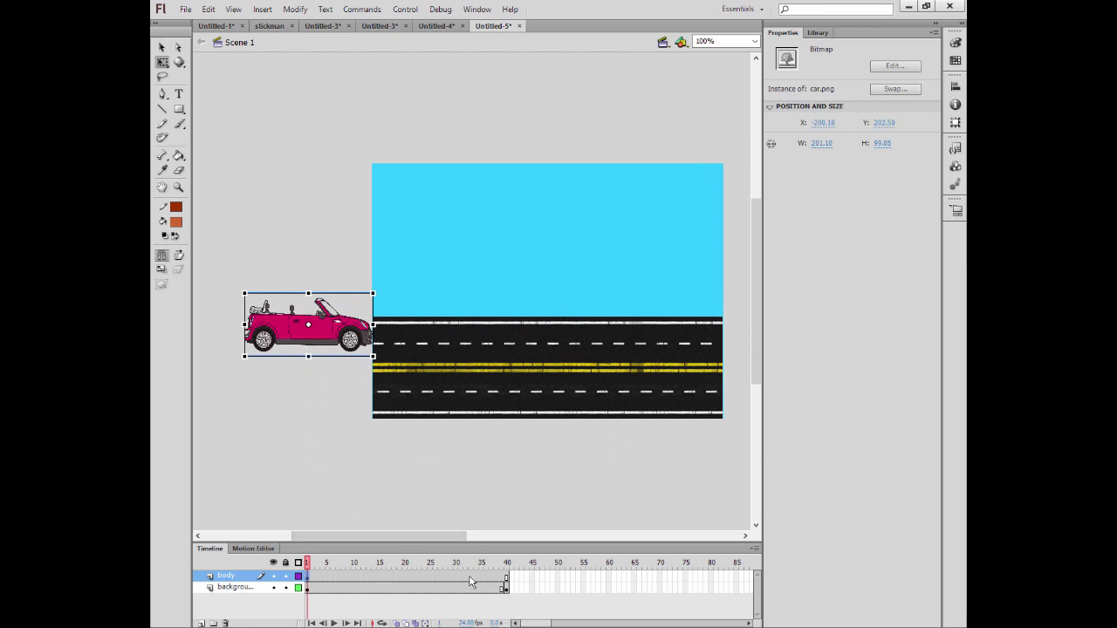
Add a keyframe at frame 40 on body and move the car to the stage's right edge.
{"action": "left_click", "coordinate": [507, 578]}
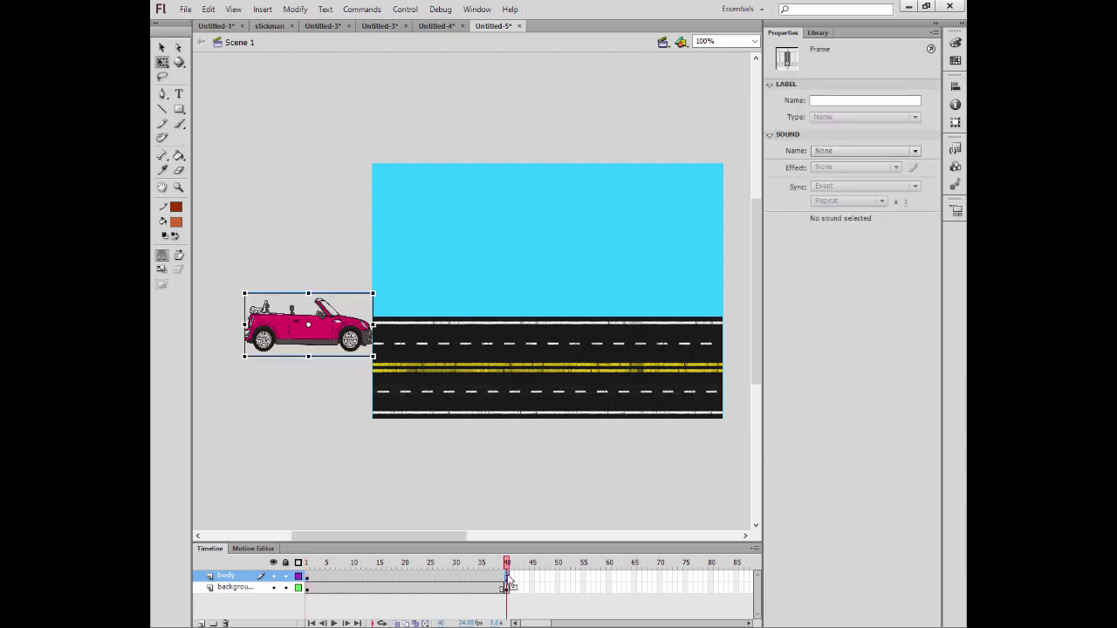
{"action": "right_click", "coordinate": [508, 581]}
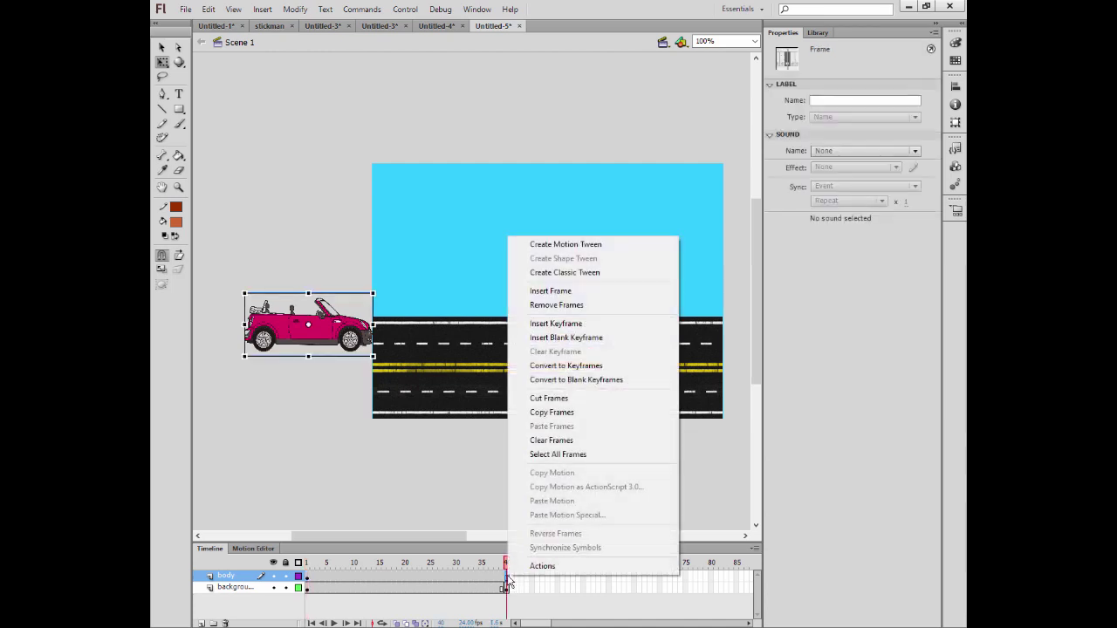
{"action": "left_click", "coordinate": [542, 324]}
{"action": "left_click_drag", "start_coordinate": [298, 345], "coordinate": [745, 338]}
{"action": "key", "text": "ctrl+z"}
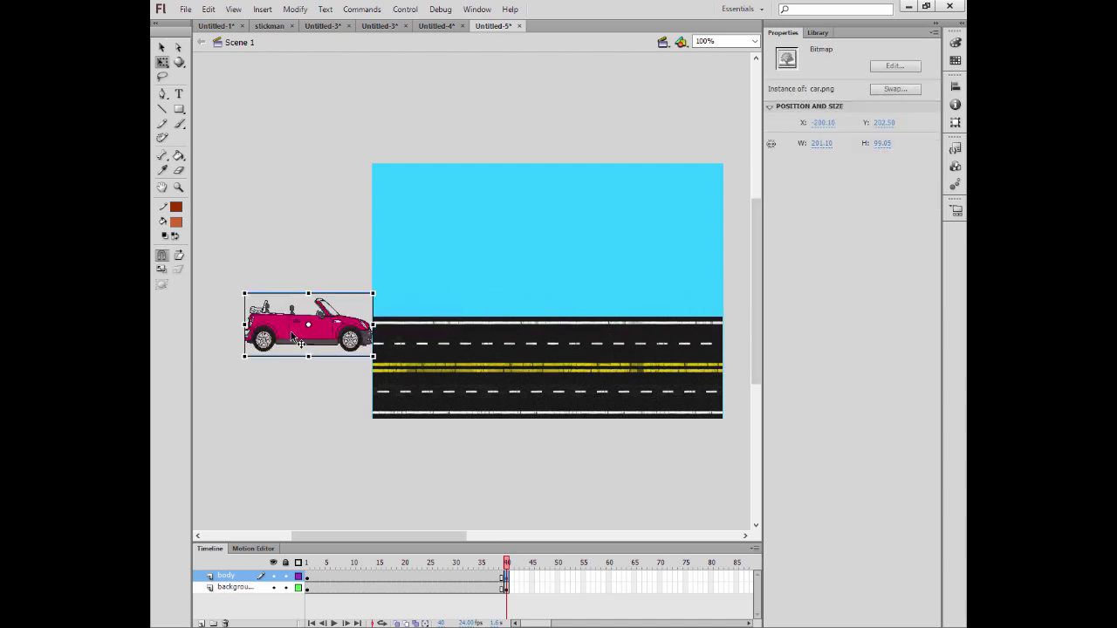
{"action": "left_click_drag", "start_coordinate": [298, 342], "coordinate": [739, 343]}
Create a classic tween on the body layer and preview the drive.
{"action": "right_click", "coordinate": [384, 576]}
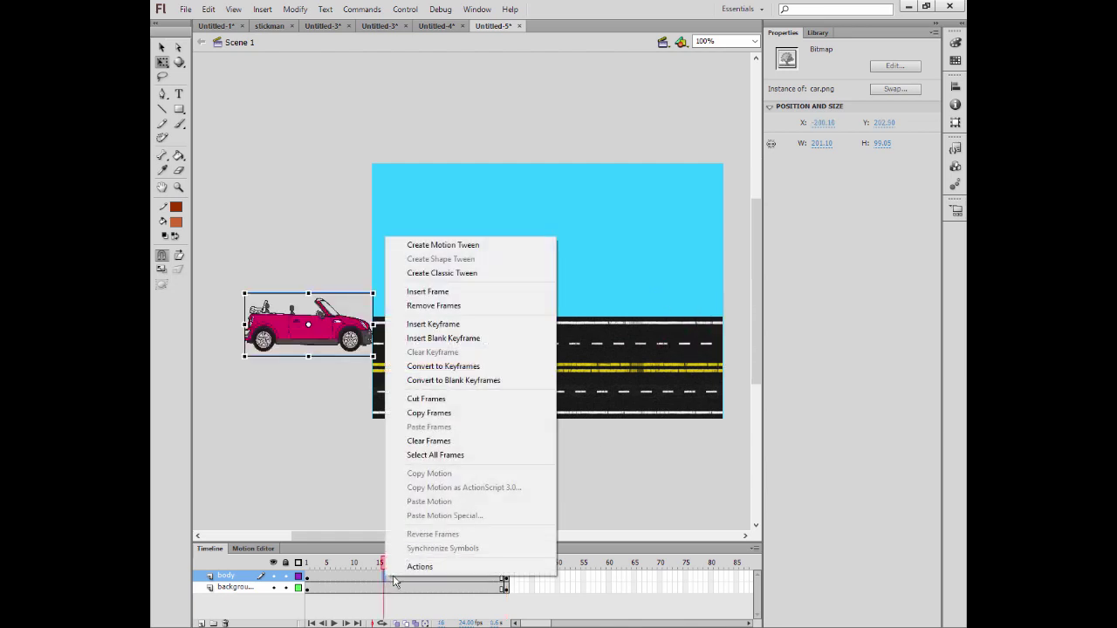
{"action": "left_click", "coordinate": [424, 274]}
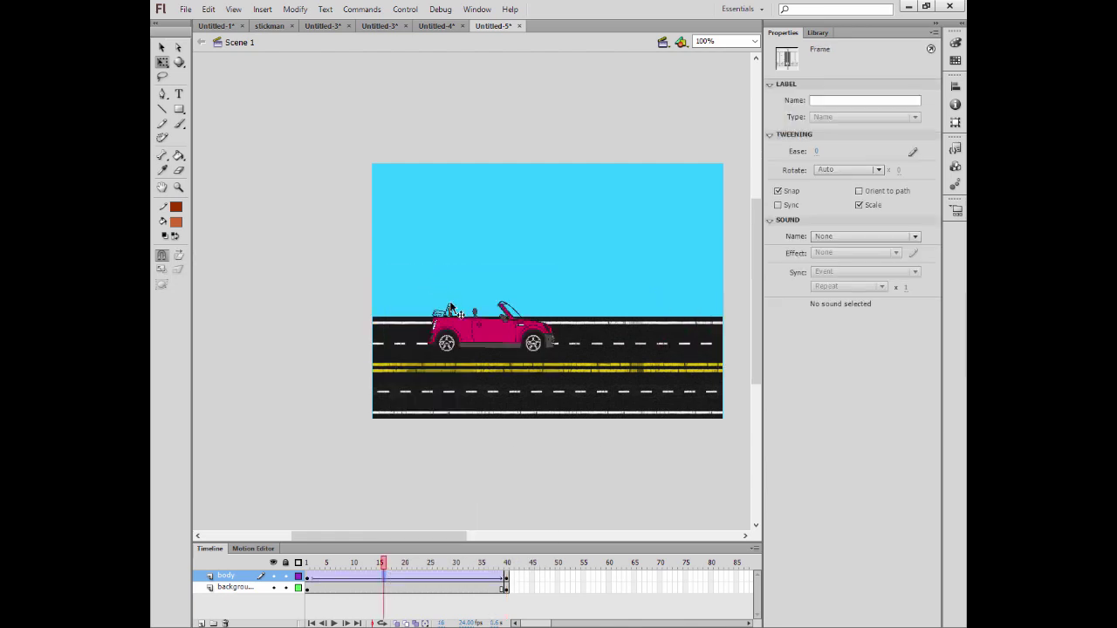
{"action": "key", "text": "Return"}
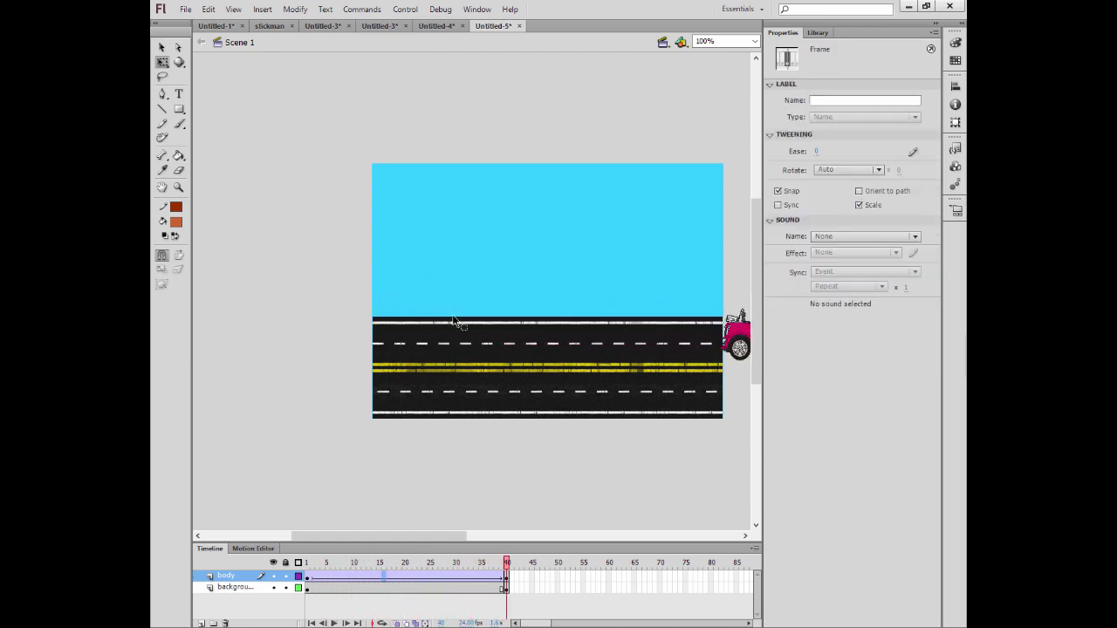
{"action": "left_click", "coordinate": [307, 577]}
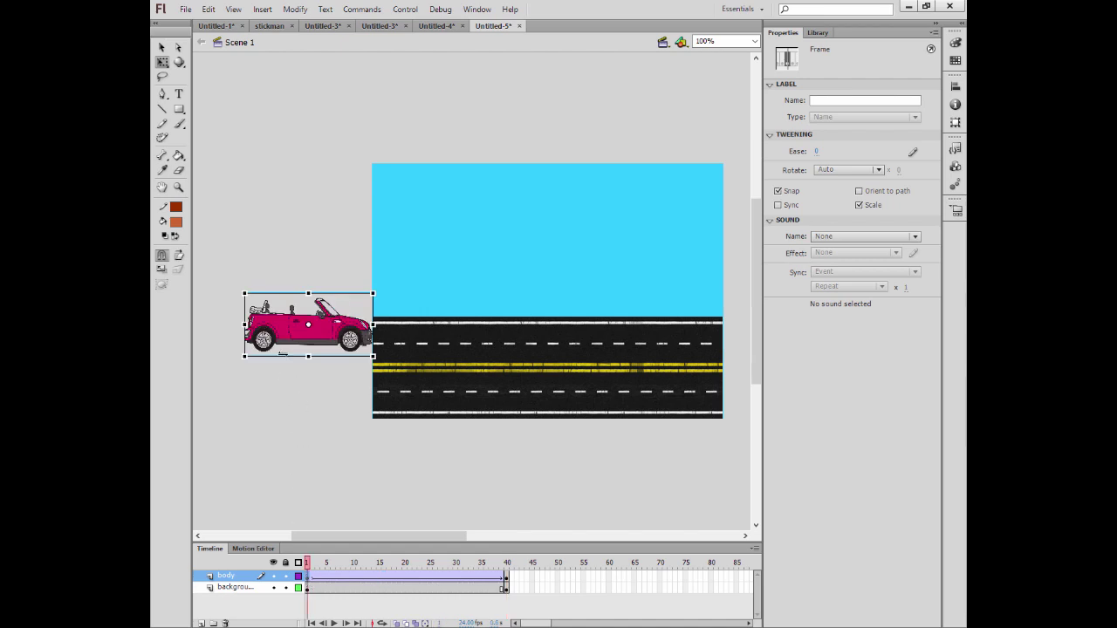
{"action": "left_click", "coordinate": [294, 393]}
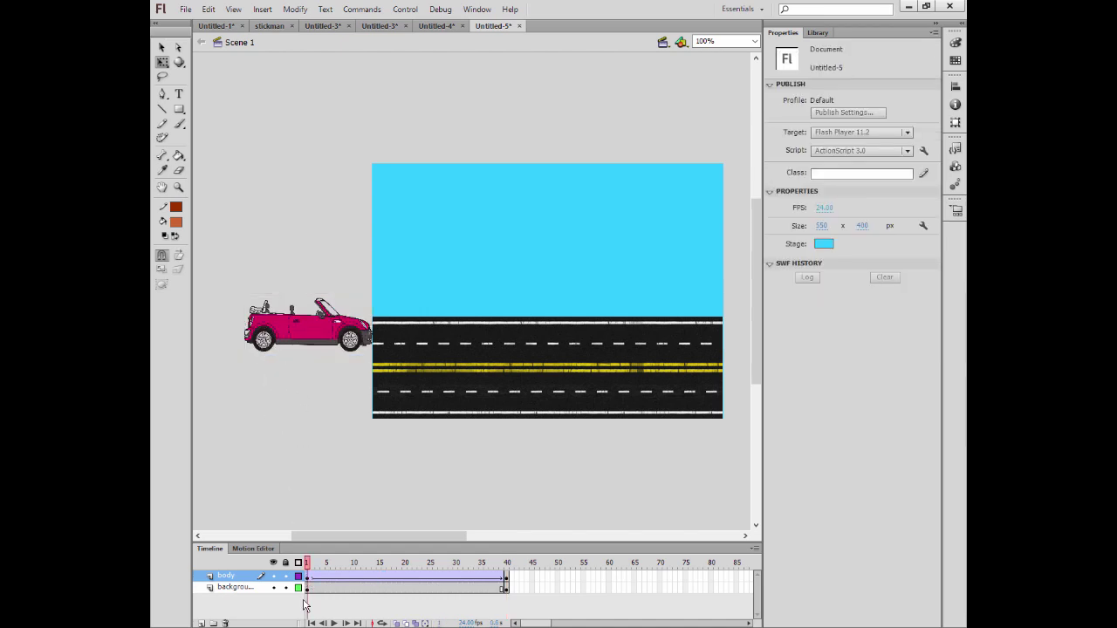
Add a new layer named tyres above body.
{"action": "left_click", "coordinate": [201, 623]}
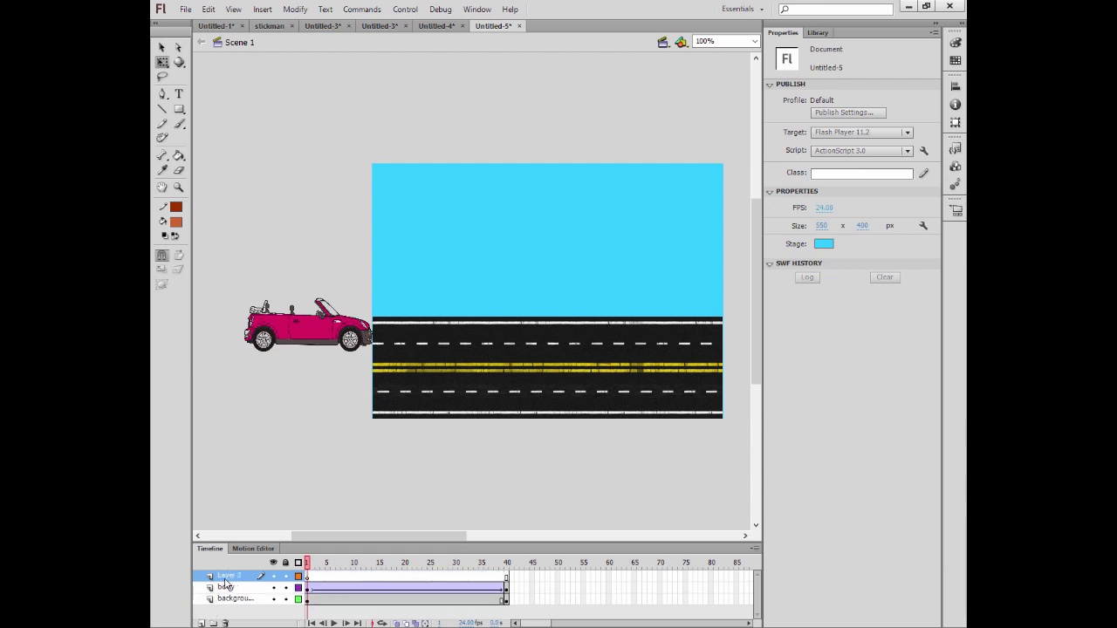
{"action": "double_click", "coordinate": [225, 579]}
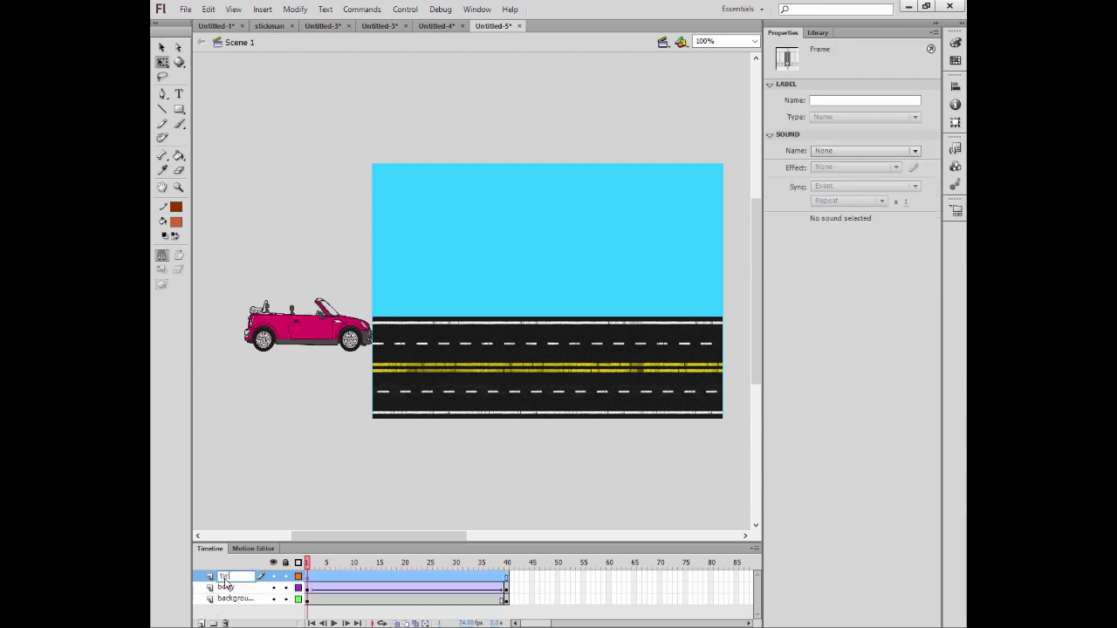
{"action": "type", "text": "tyres"}
{"action": "key", "text": "Return"}
{"action": "left_click", "coordinate": [309, 577]}
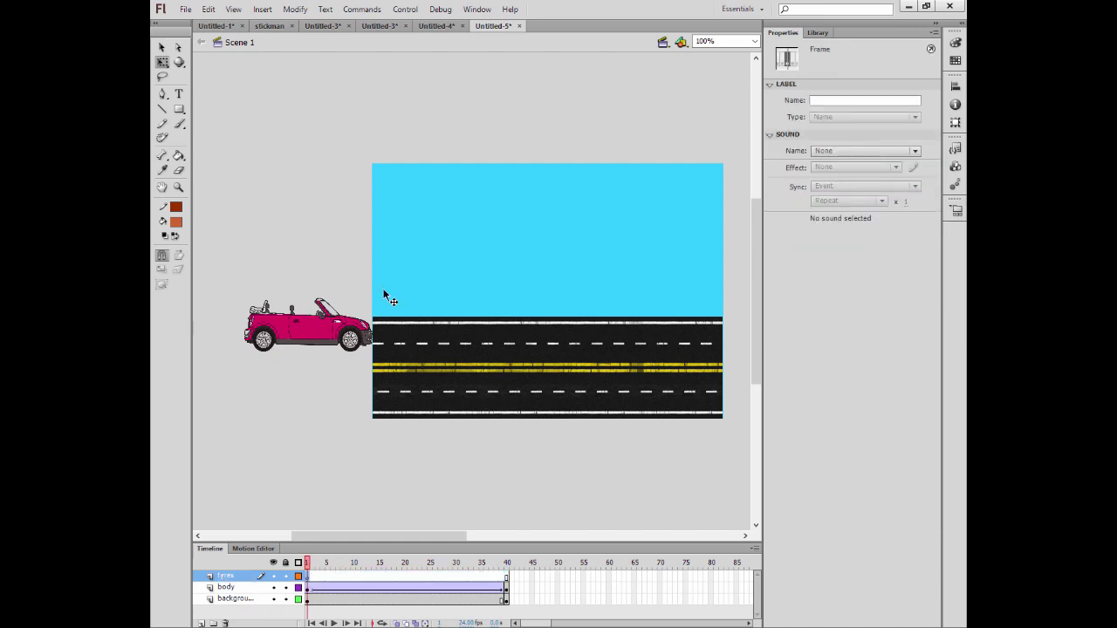
Create a new Movie Clip symbol named tyre01.
{"action": "left_click", "coordinate": [263, 8]}
{"action": "left_click", "coordinate": [274, 26]}
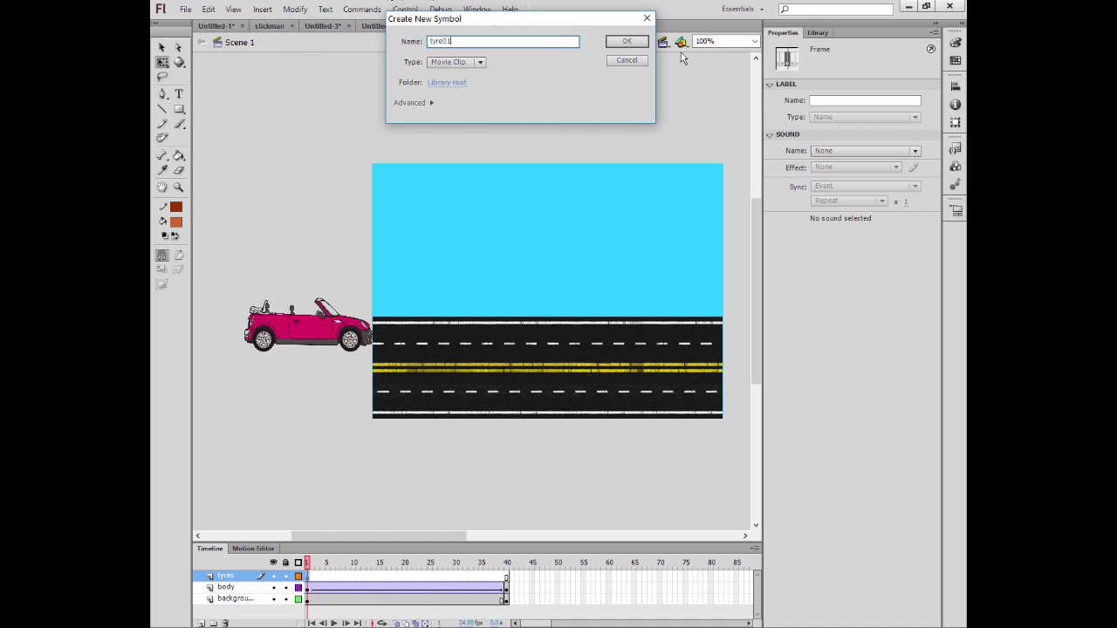
{"action": "left_click", "coordinate": [638, 42]}
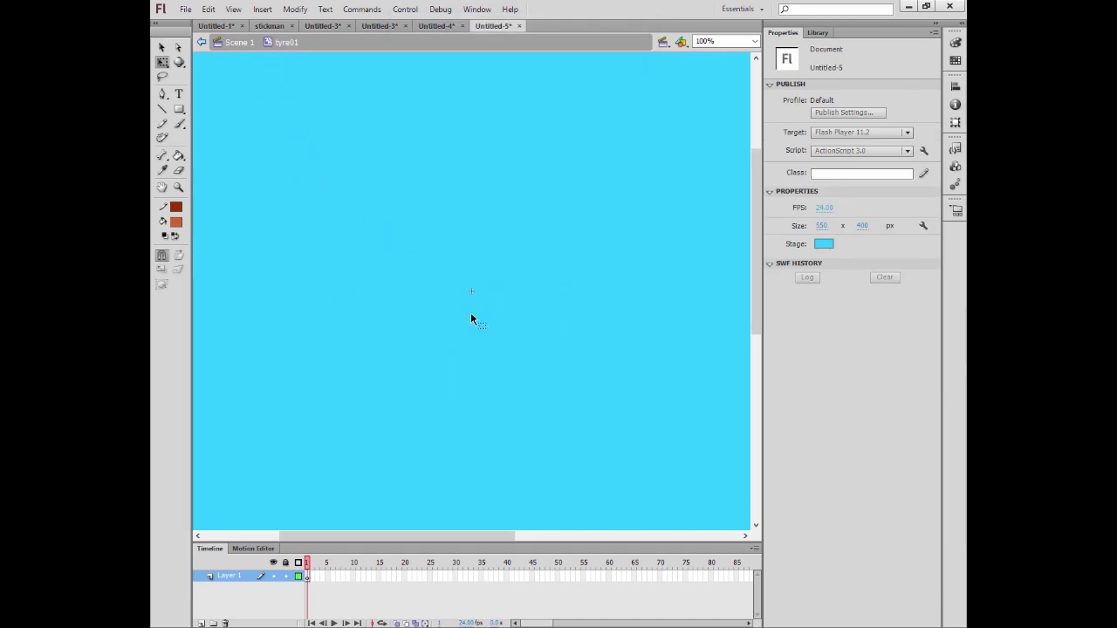
Import tyre.png into tyre01, shrink it to 242 × 242 and centre it.
{"action": "left_click", "coordinate": [185, 9]}
{"action": "mouse_move", "coordinate": [294, 206]}
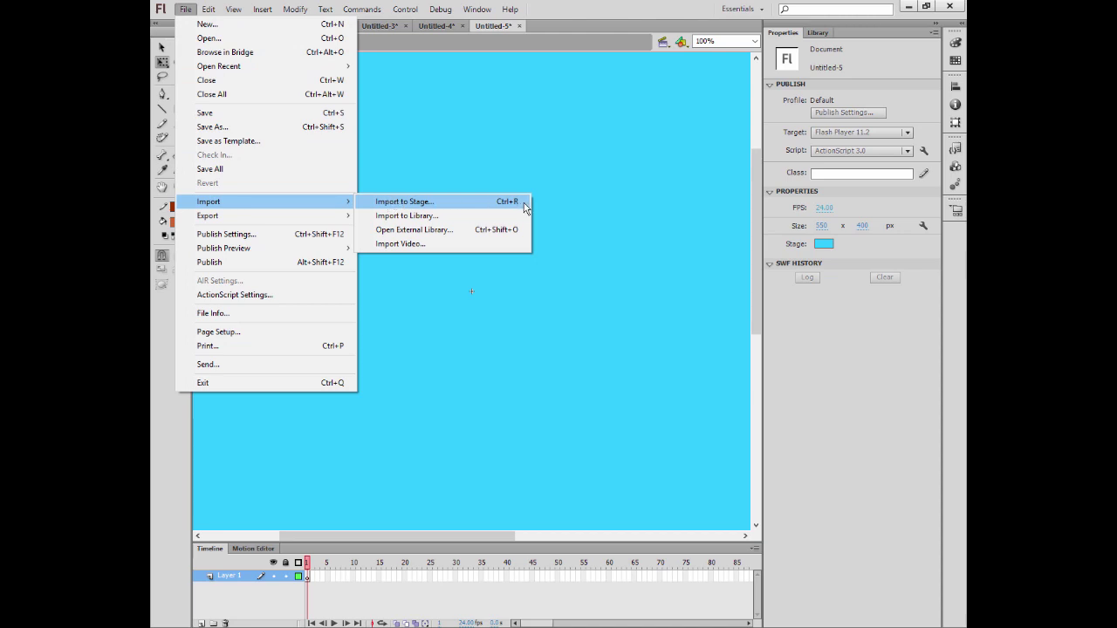
{"action": "left_click", "coordinate": [404, 208]}
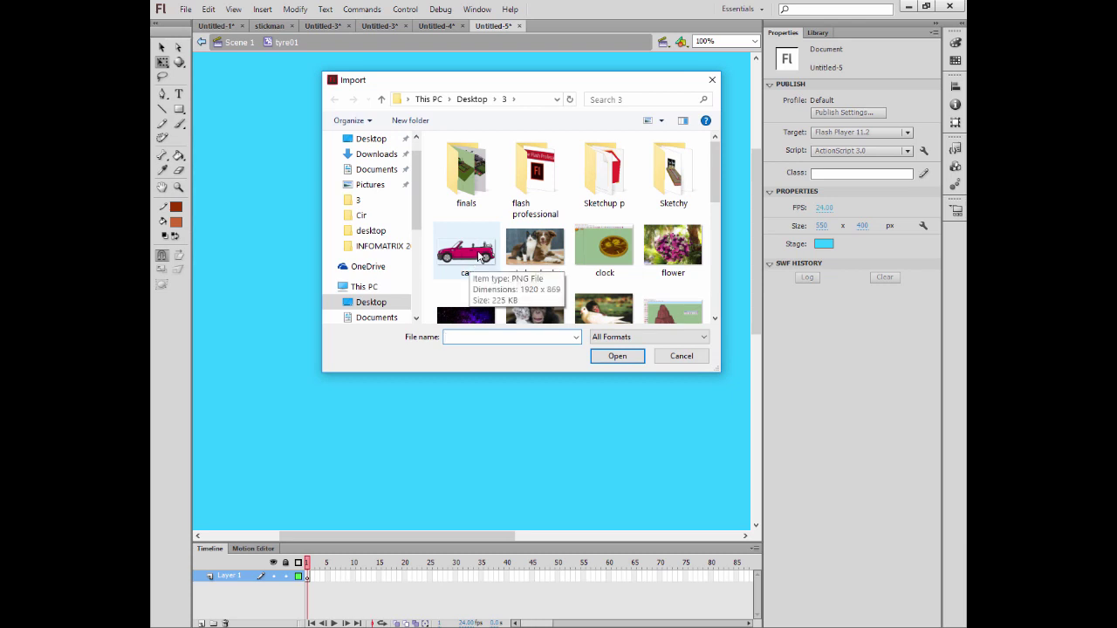
{"action": "left_click", "coordinate": [630, 246]}
{"action": "scroll", "coordinate": [632, 247], "scroll_direction": "down", "scroll_amount": 3}
{"action": "left_click", "coordinate": [650, 270]}
{"action": "double_click", "coordinate": [650, 270]}
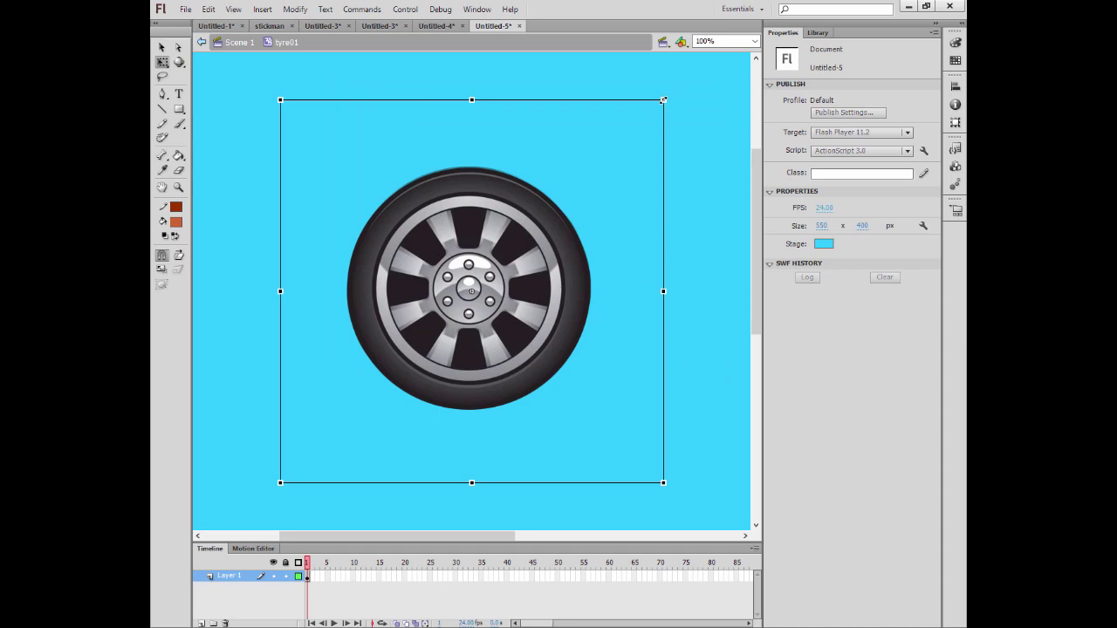
{"action": "left_click_drag", "start_coordinate": [663, 100], "coordinate": [436, 326]}
{"action": "left_click_drag", "start_coordinate": [396, 380], "coordinate": [509, 283]}
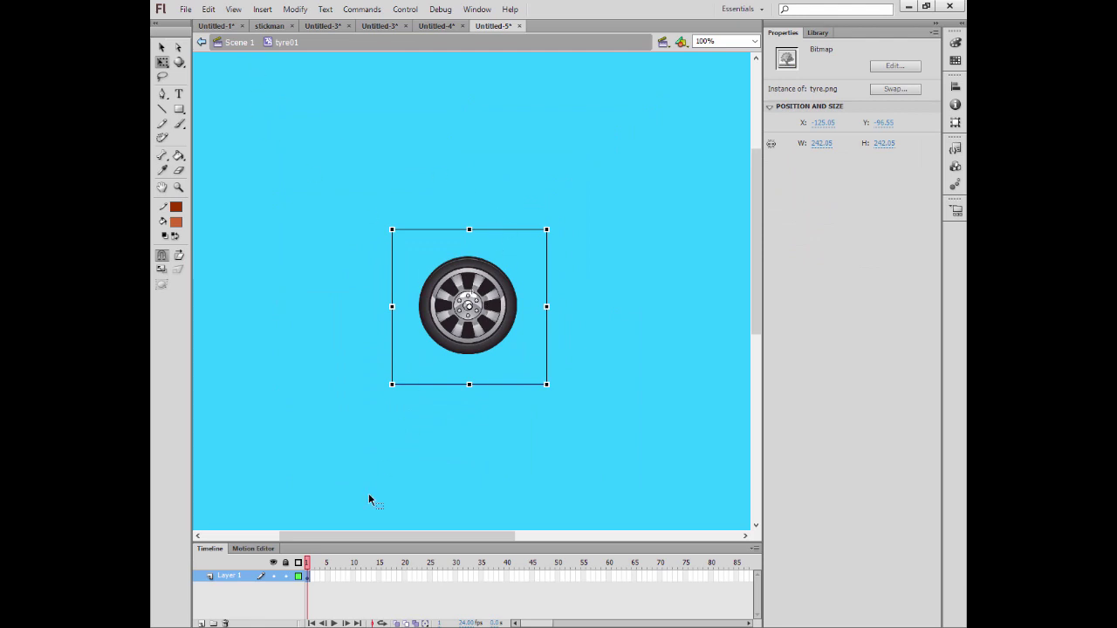
{"action": "left_click", "coordinate": [455, 577]}
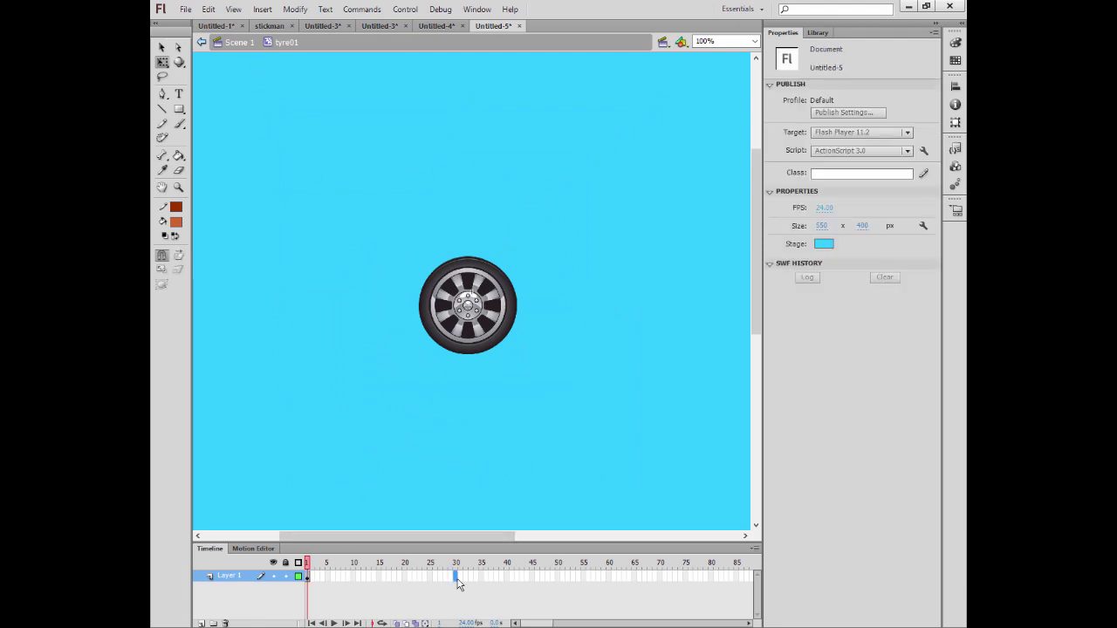
{"action": "key", "text": "F6"}
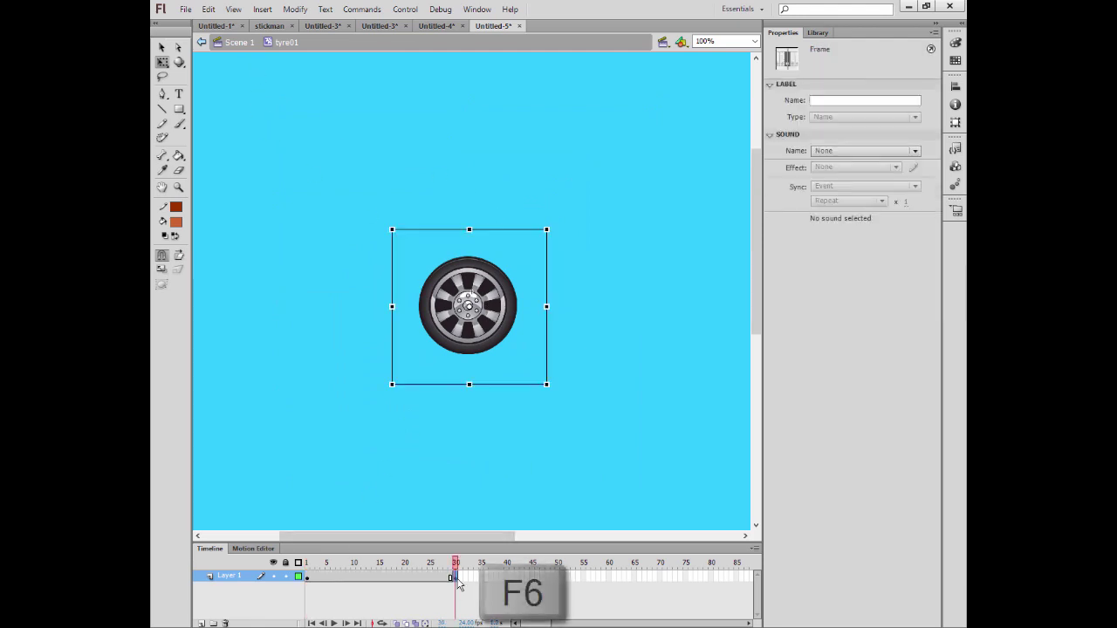
{"action": "right_click", "coordinate": [392, 579]}
{"action": "left_click", "coordinate": [384, 583]}
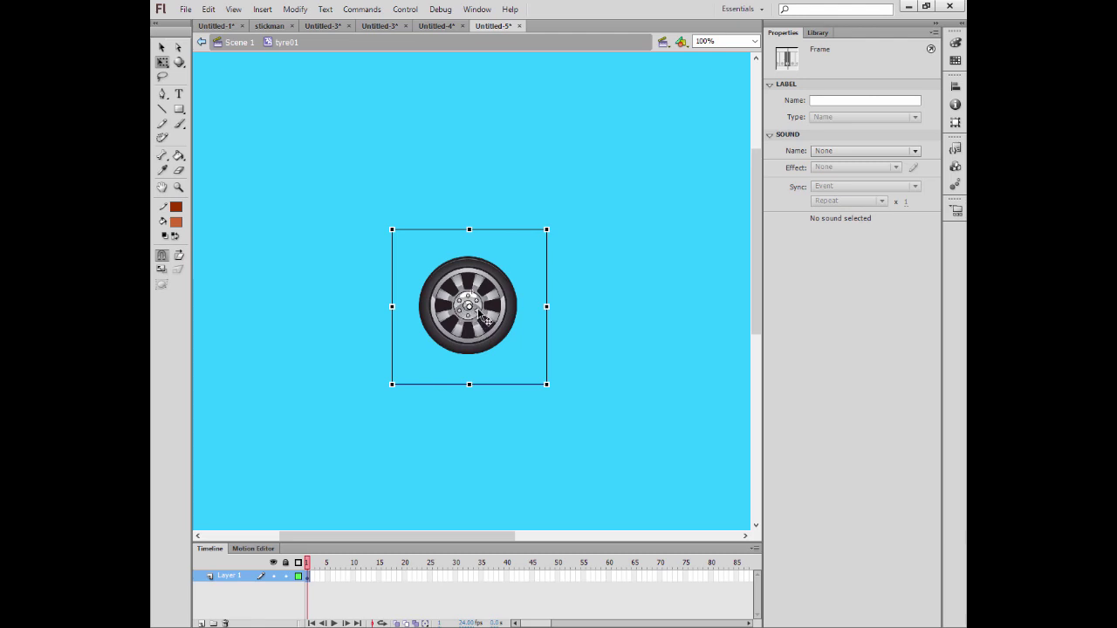
{"action": "left_click", "coordinate": [754, 41]}
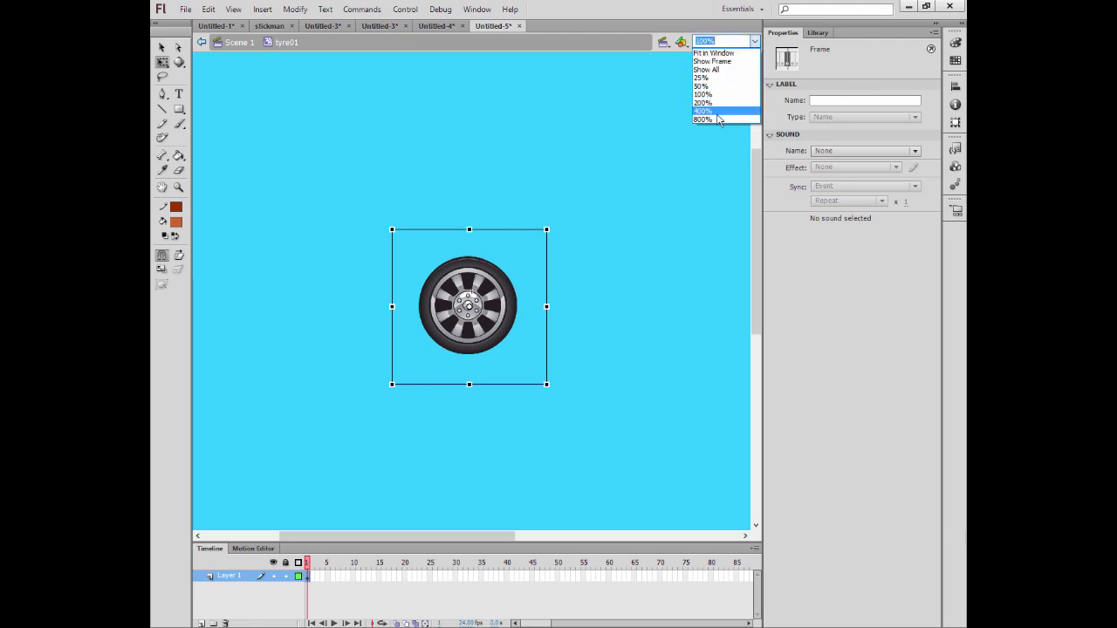
{"action": "left_click", "coordinate": [716, 121]}
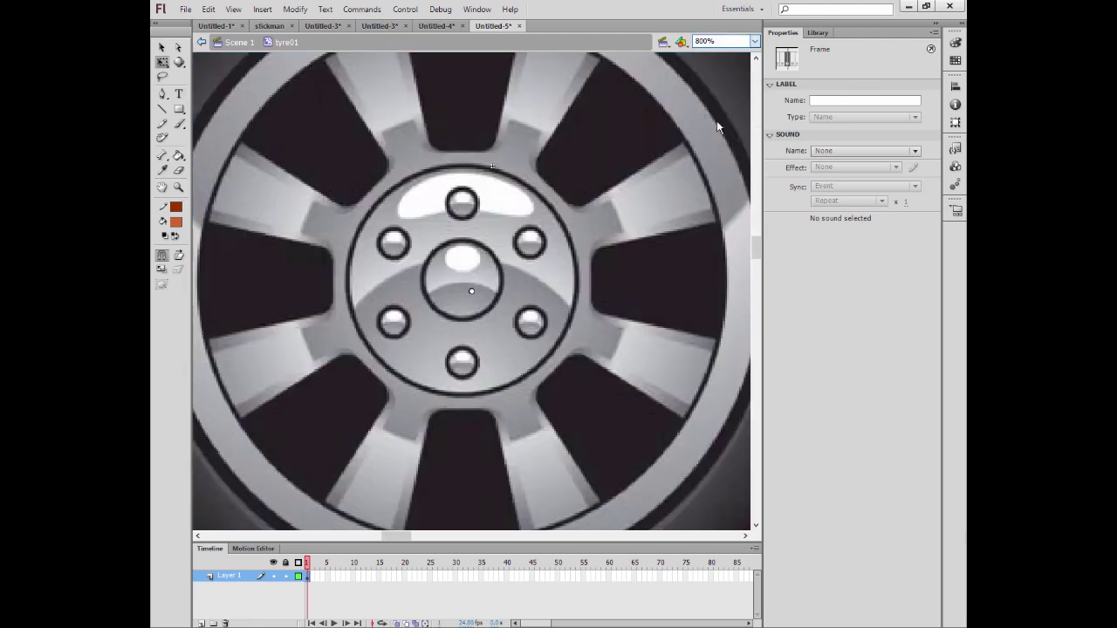
{"action": "left_click", "coordinate": [464, 285]}
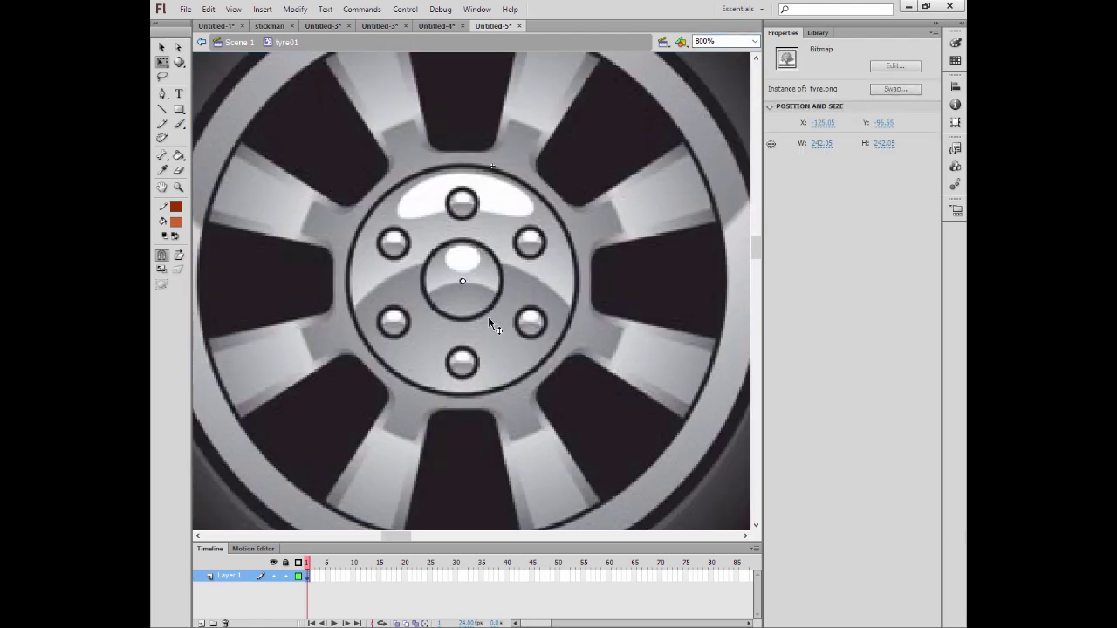
{"action": "left_click", "coordinate": [754, 41]}
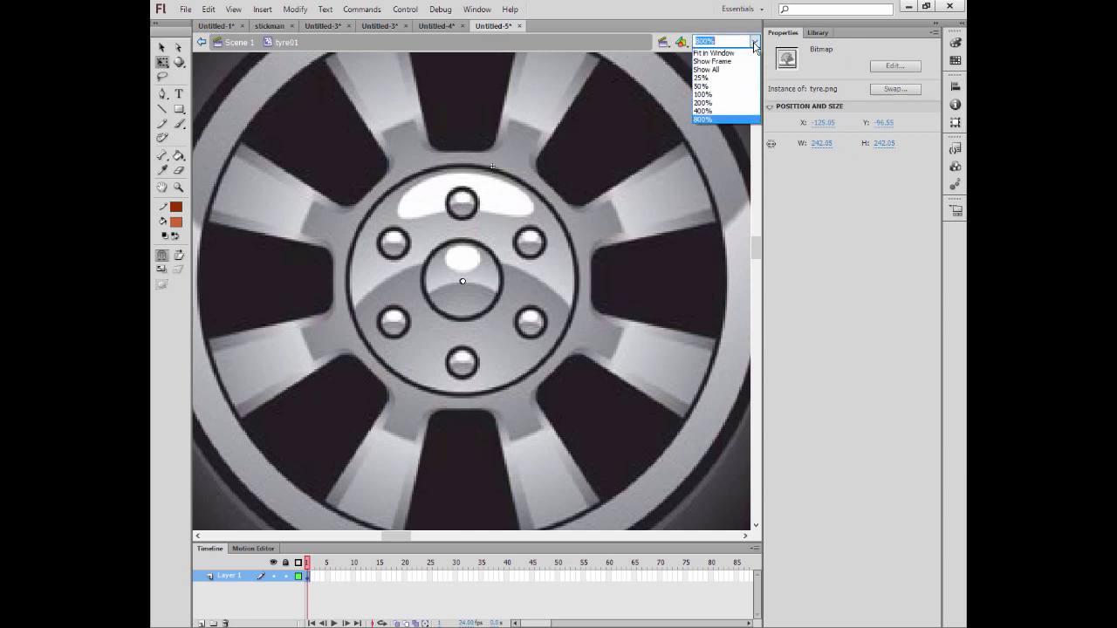
{"action": "left_click", "coordinate": [730, 101]}
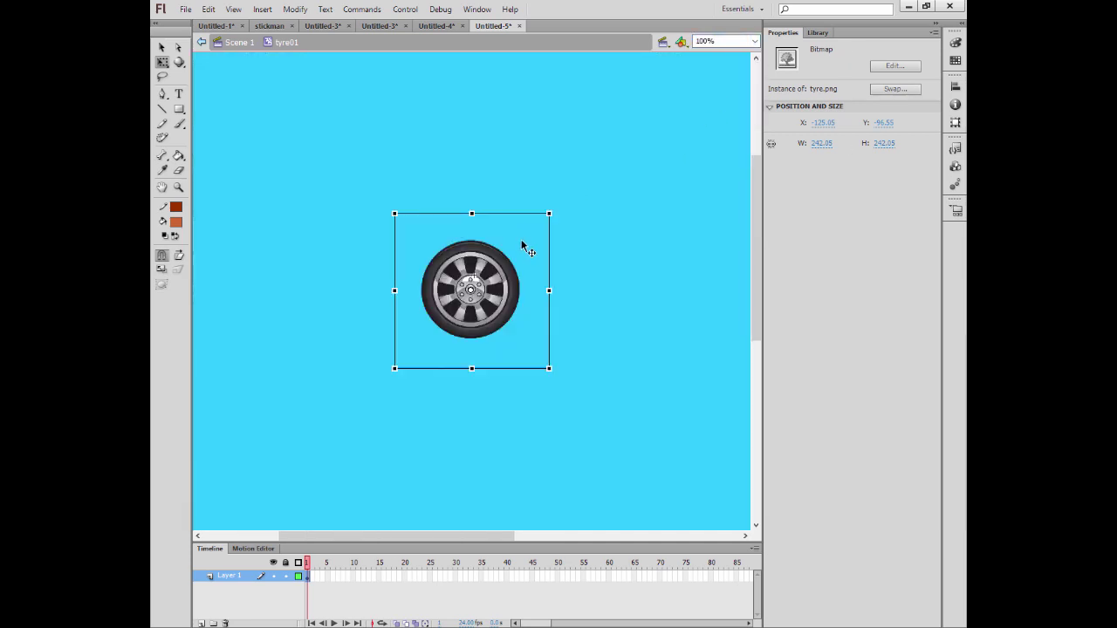
{"action": "left_click", "coordinate": [629, 304]}
{"action": "left_click", "coordinate": [463, 295]}
Add a keyframe at frame 20 and a classic tween from frame 1 to 20.
{"action": "left_click", "coordinate": [406, 579]}
{"action": "right_click", "coordinate": [406, 578]}
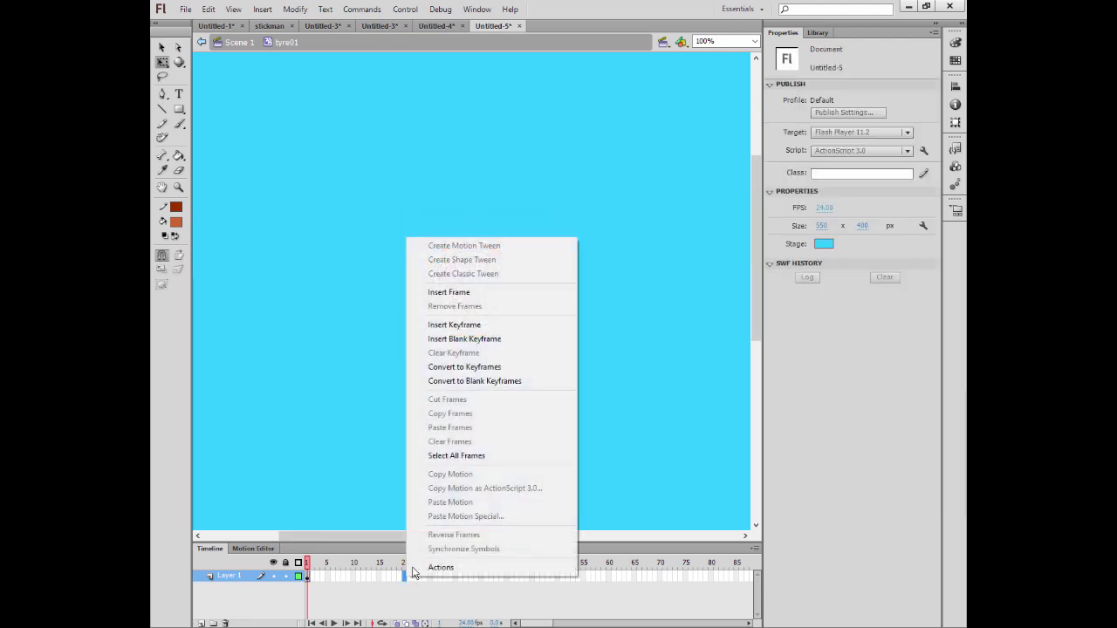
{"action": "left_click", "coordinate": [446, 326]}
{"action": "left_click", "coordinate": [349, 578]}
{"action": "right_click", "coordinate": [349, 580]}
{"action": "left_click", "coordinate": [405, 272]}
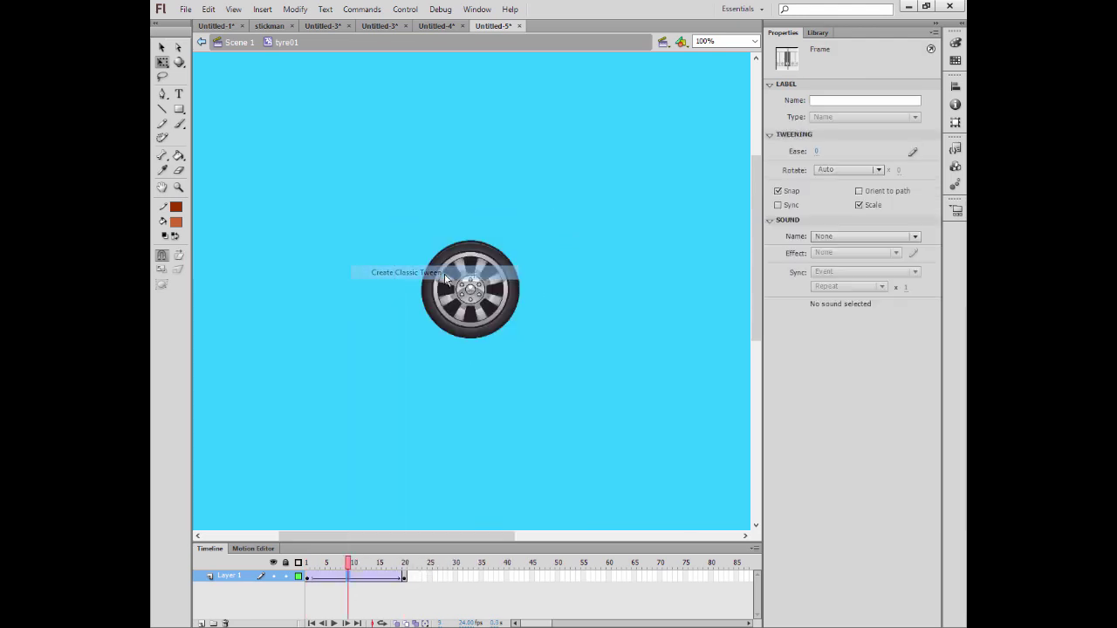
{"action": "left_click", "coordinate": [380, 580]}
{"action": "mouse_move", "coordinate": [362, 584]}
{"action": "left_mouse_down"}
{"action": "mouse_move", "coordinate": [345, 581]}
{"action": "mouse_move", "coordinate": [363, 581]}
{"action": "left_mouse_up"}
{"action": "key", "text": "Return"}
Set the tween to rotate clockwise once and preview the spin.
{"action": "left_click", "coordinate": [861, 172]}
{"action": "left_click", "coordinate": [843, 213]}
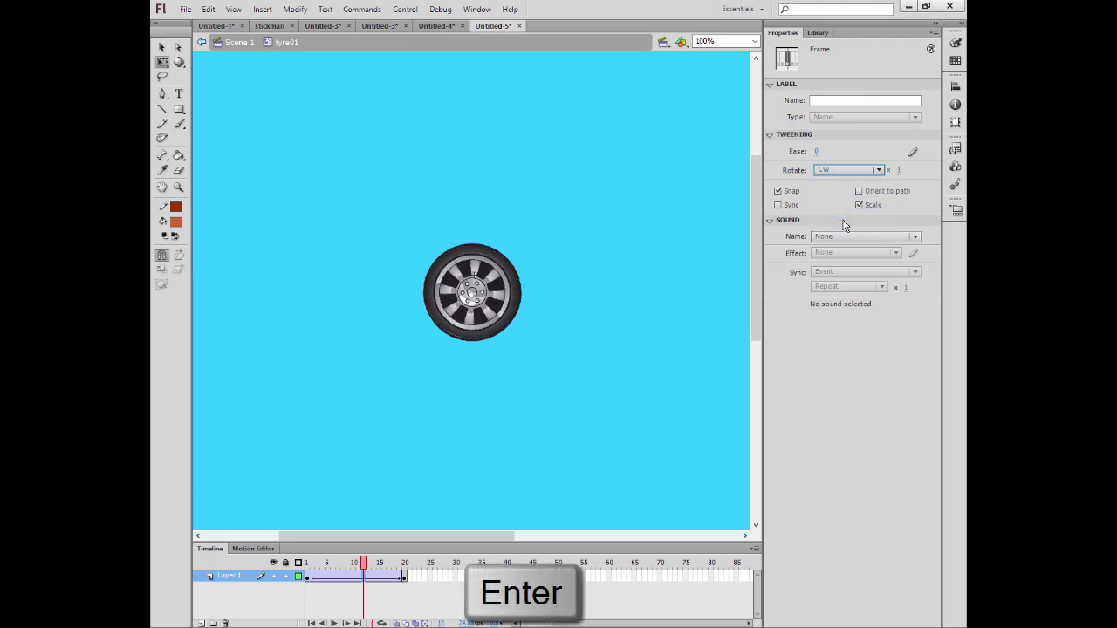
{"action": "key", "text": "Return"}
{"action": "key", "text": "Return"}
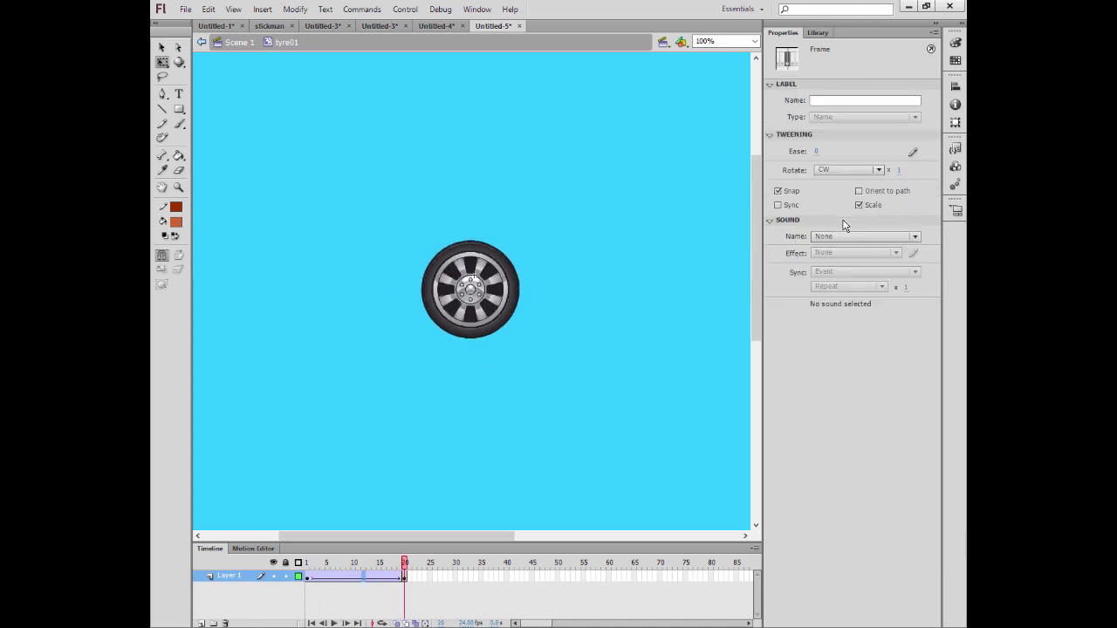
Back in Scene 1, place a tyre01 instance from the Library, scaled to the rear wheel.
{"action": "left_click", "coordinate": [221, 45]}
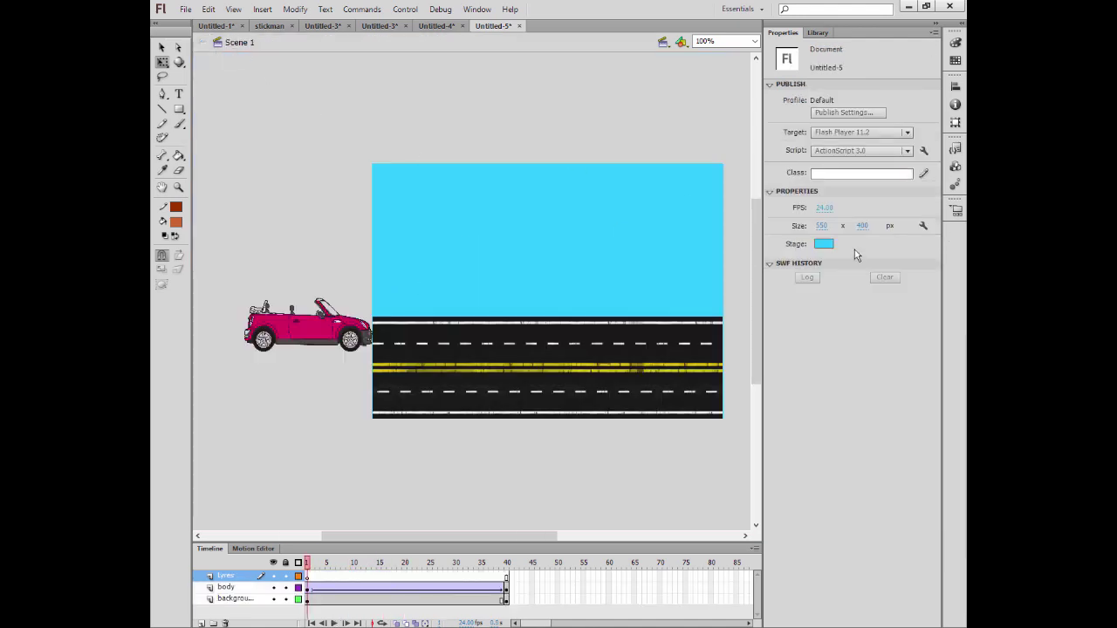
{"action": "left_click", "coordinate": [818, 33]}
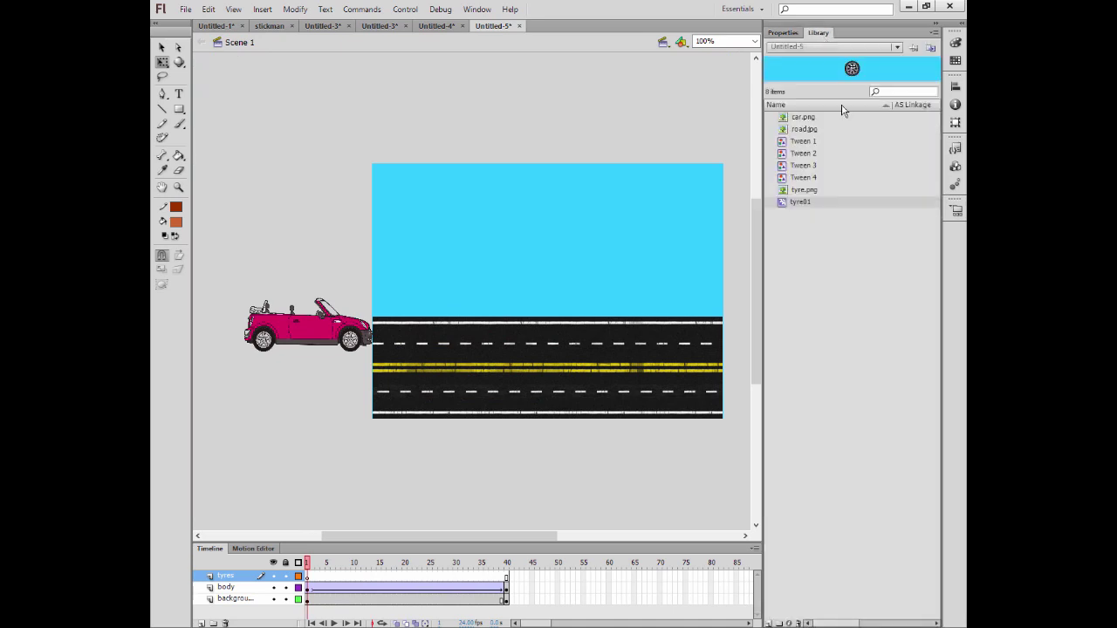
{"action": "left_click", "coordinate": [814, 202]}
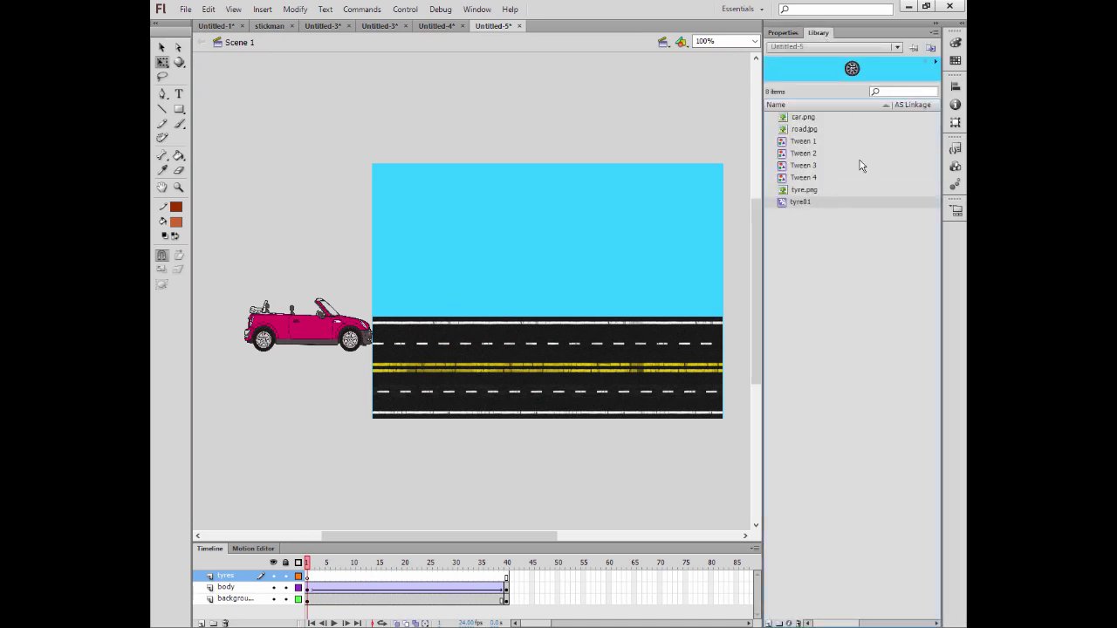
{"action": "left_click", "coordinate": [936, 62]}
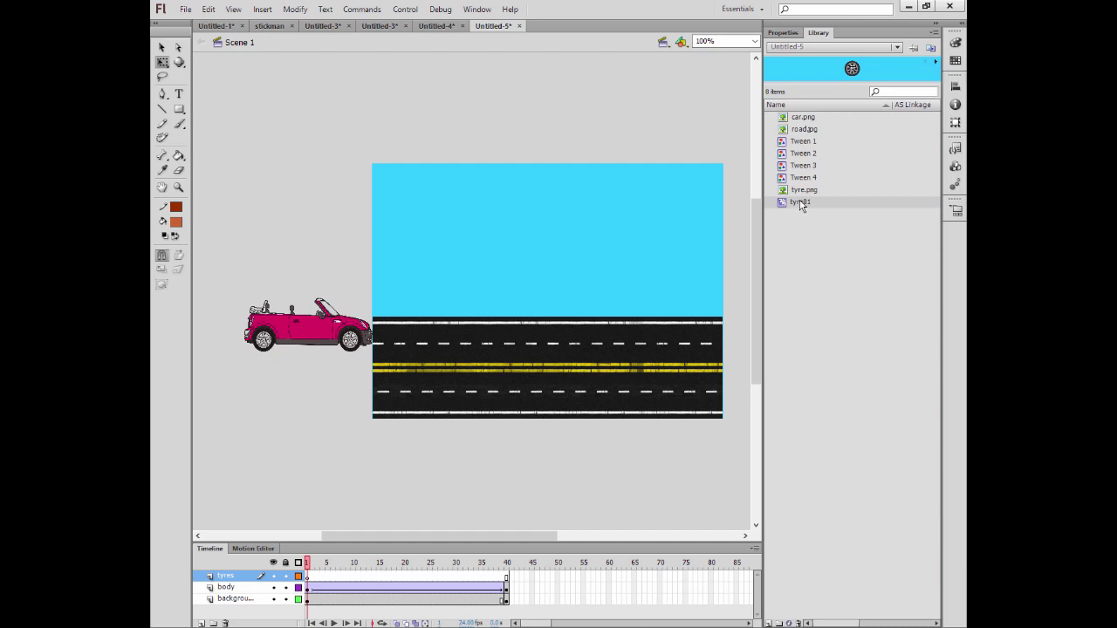
{"action": "left_click_drag", "start_coordinate": [801, 204], "coordinate": [363, 462]}
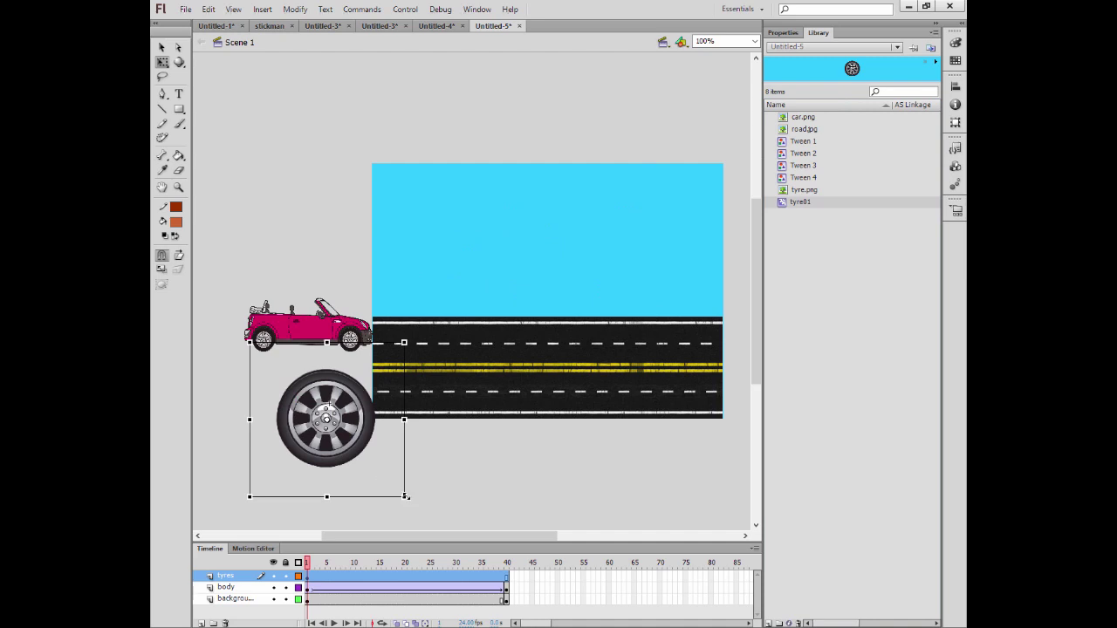
{"action": "left_click_drag", "start_coordinate": [405, 496], "coordinate": [279, 352]}
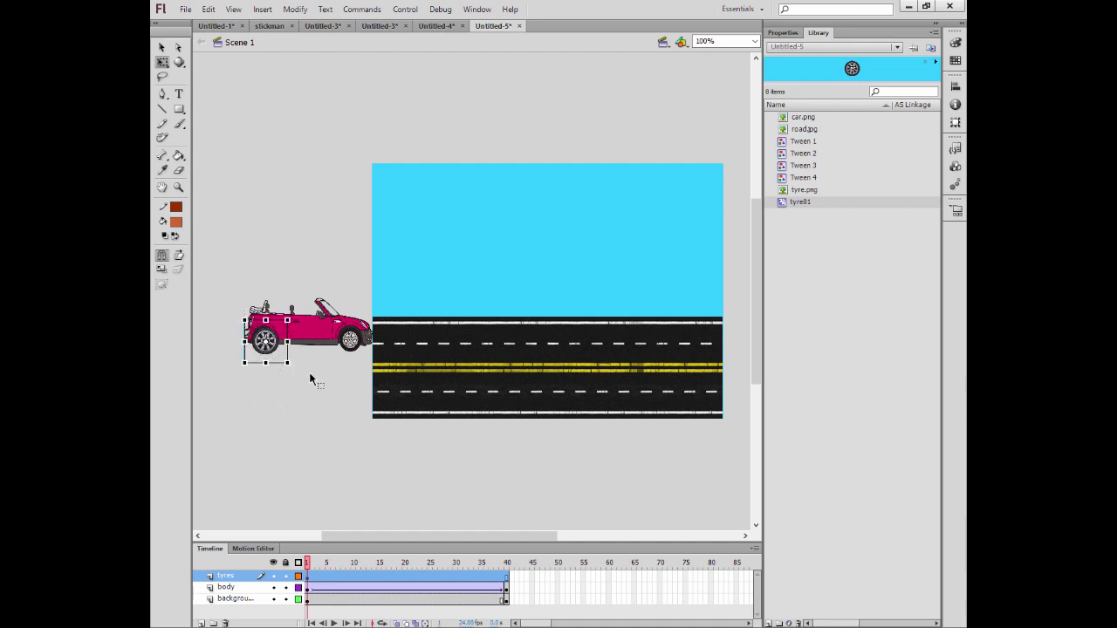
Paste a second tyre and align it over the car's front wheel.
{"action": "left_click", "coordinate": [333, 377]}
{"action": "left_click", "coordinate": [278, 356]}
{"action": "key", "text": "ctrl+v"}
{"action": "left_click_drag", "start_coordinate": [481, 304], "coordinate": [357, 353]}
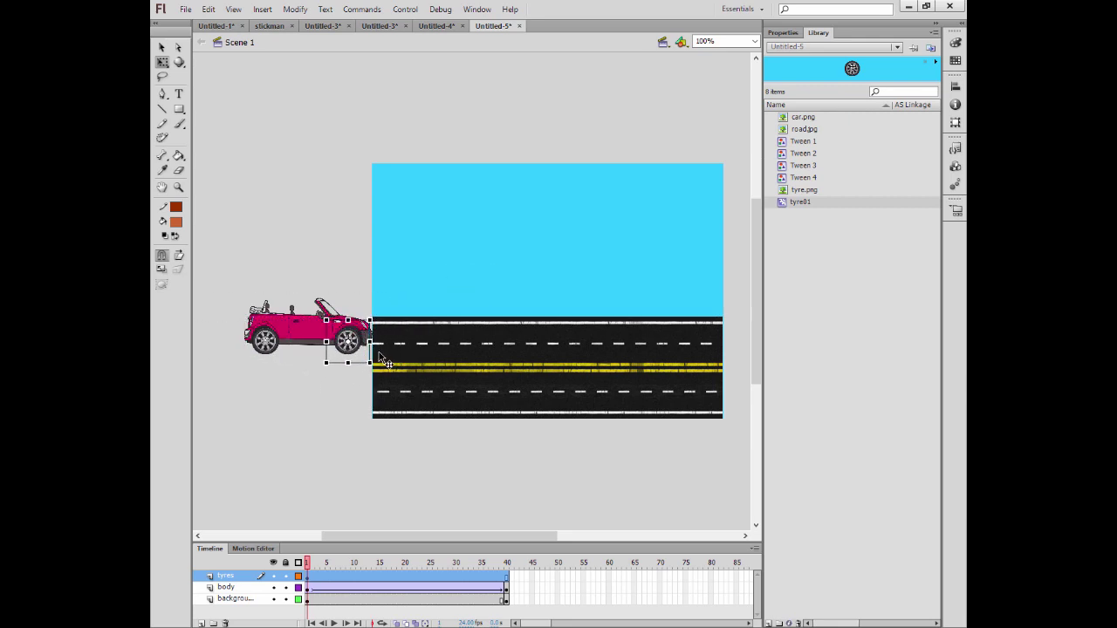
{"action": "key", "text": "Right"}
{"action": "key", "text": "Right"}
{"action": "key", "text": "Right"}
{"action": "key", "text": "Down"}
{"action": "key", "text": "Down"}
{"action": "left_click", "coordinate": [362, 403]}
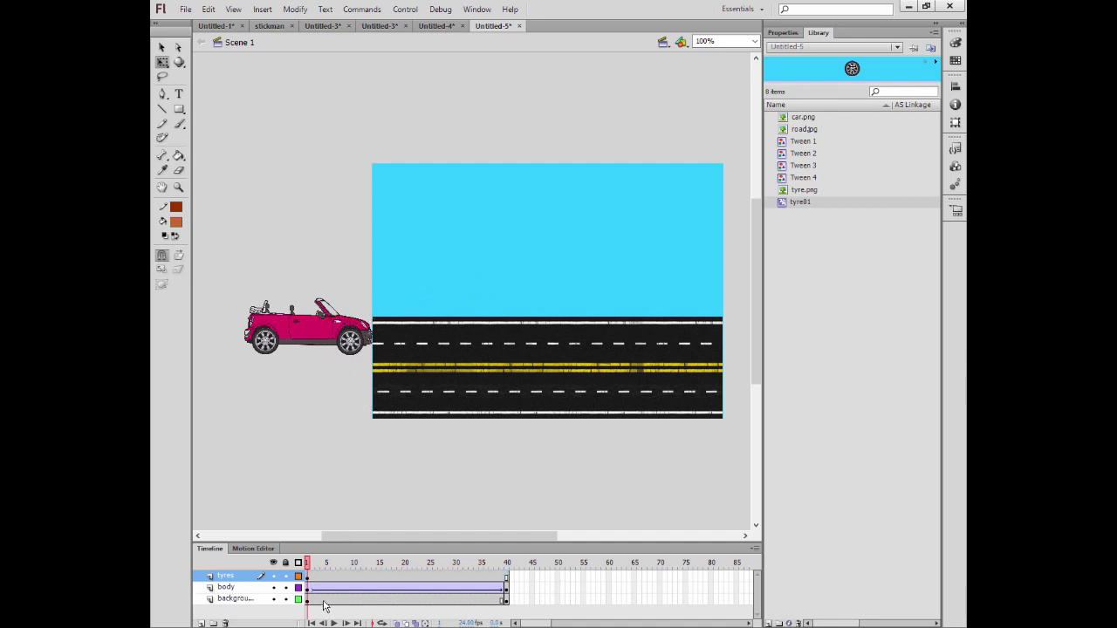
At frame 40, move both tyres onto the car's wheels and classic-tween the tyres layer.
{"action": "left_click", "coordinate": [503, 576]}
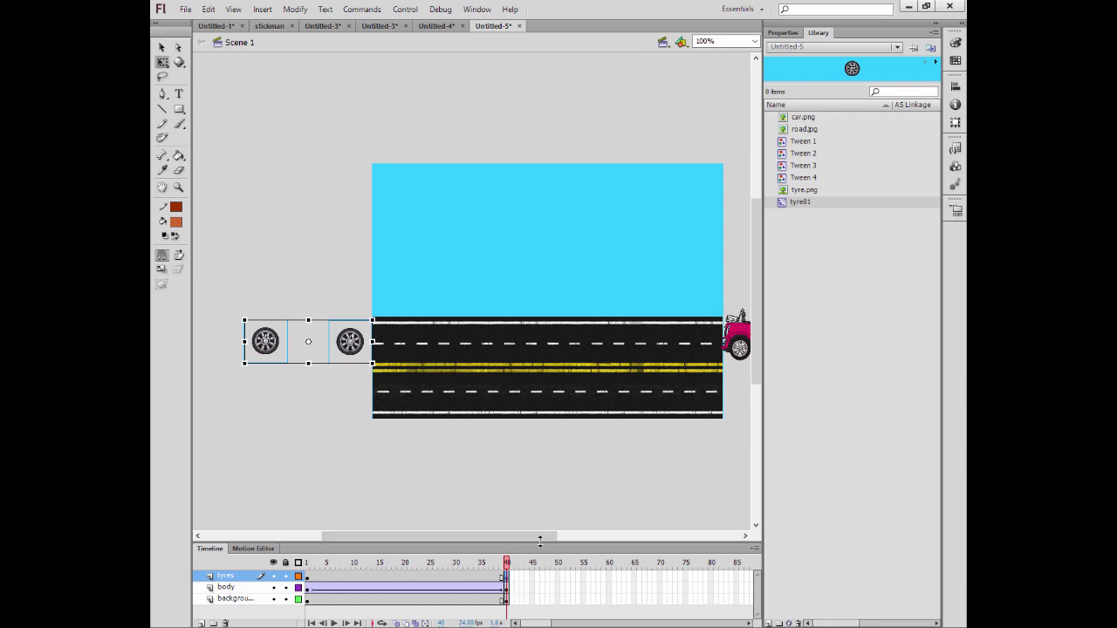
{"action": "left_click_drag", "start_coordinate": [540, 538], "coordinate": [581, 539]}
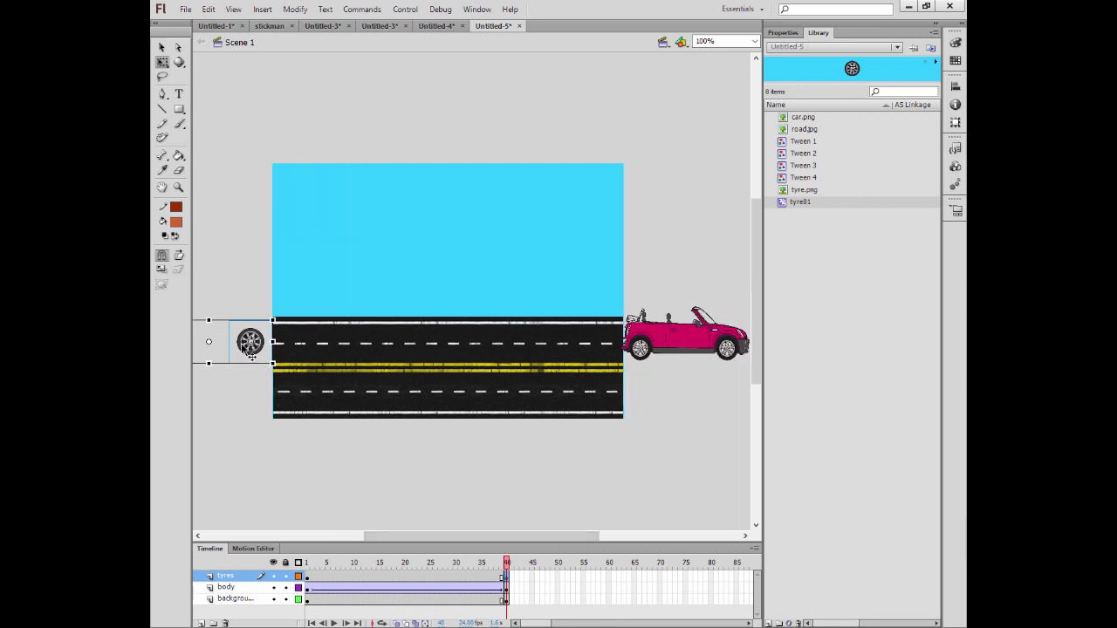
{"action": "left_click_drag", "start_coordinate": [249, 349], "coordinate": [726, 366]}
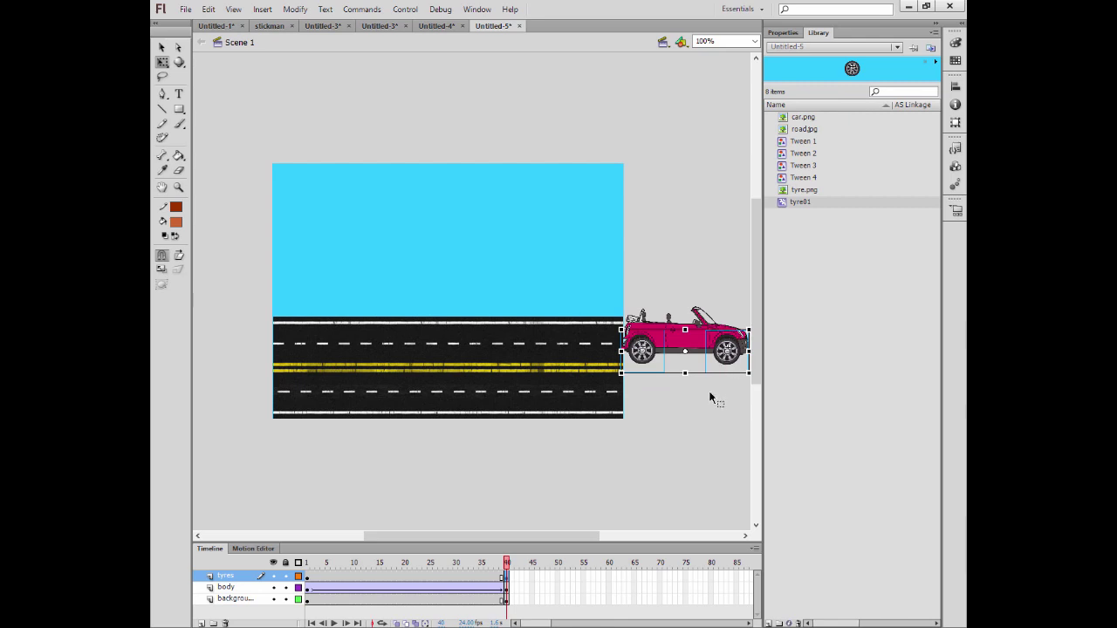
{"action": "right_click", "coordinate": [436, 582]}
{"action": "left_click", "coordinate": [488, 275]}
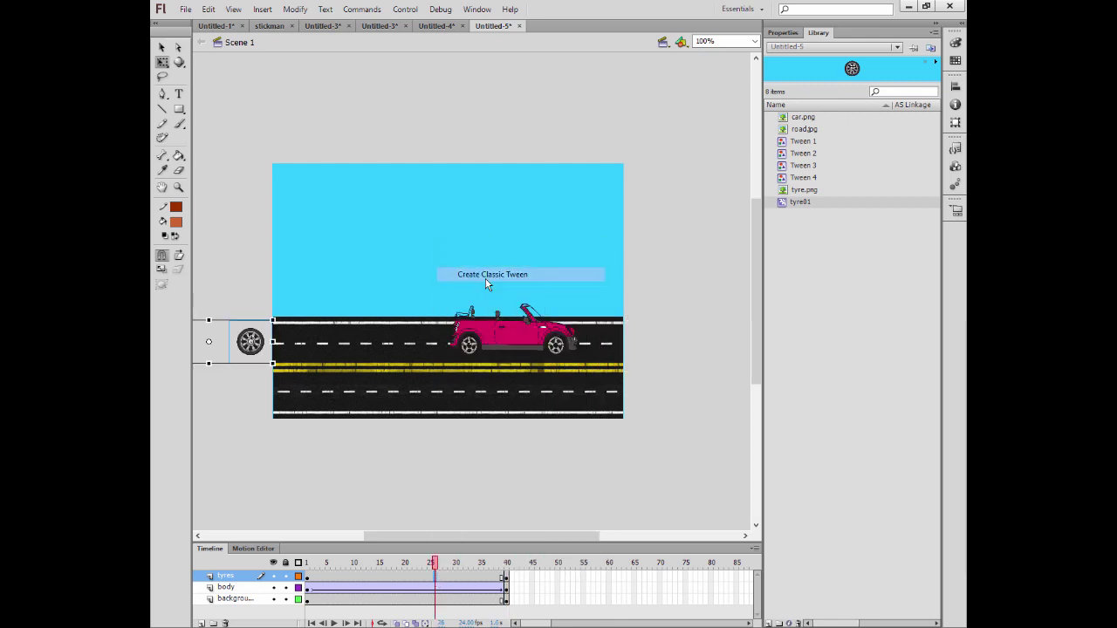
{"action": "key", "text": "Return"}
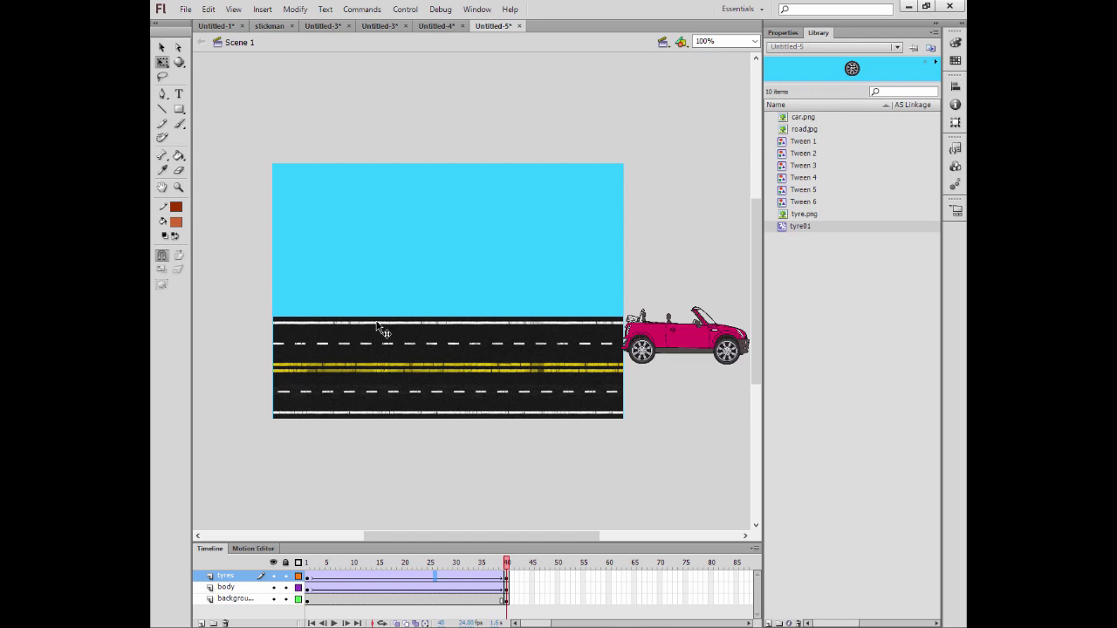
Test the movie, replay the car on the stage, then test it again and reposition the window.
{"action": "key", "text": "ctrl+Return"}
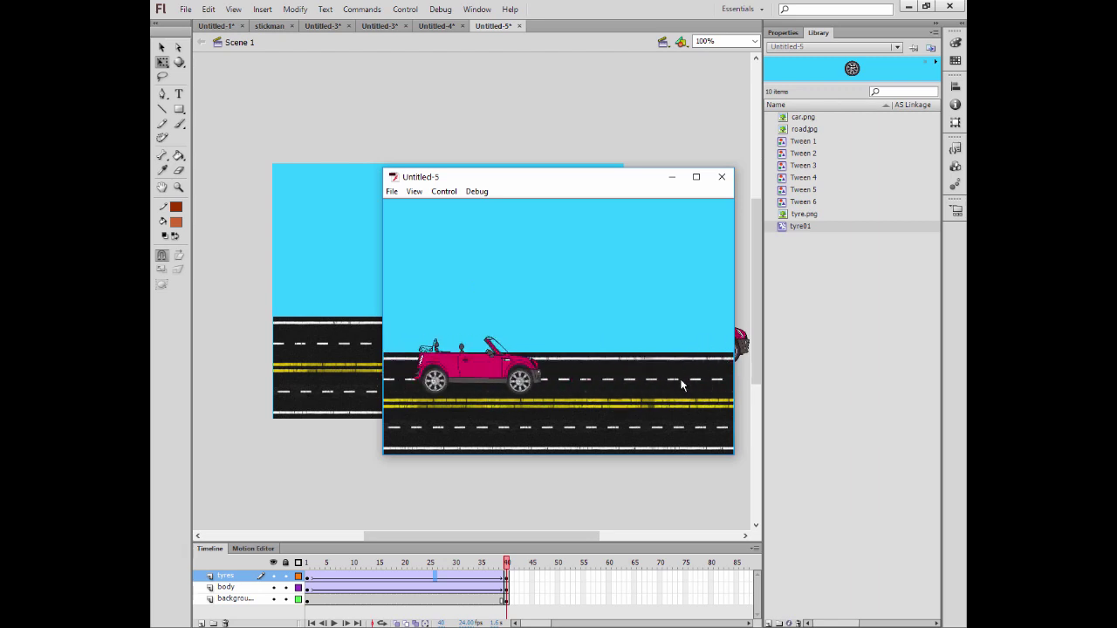
{"action": "left_click", "coordinate": [719, 178]}
{"action": "key", "text": "Return"}
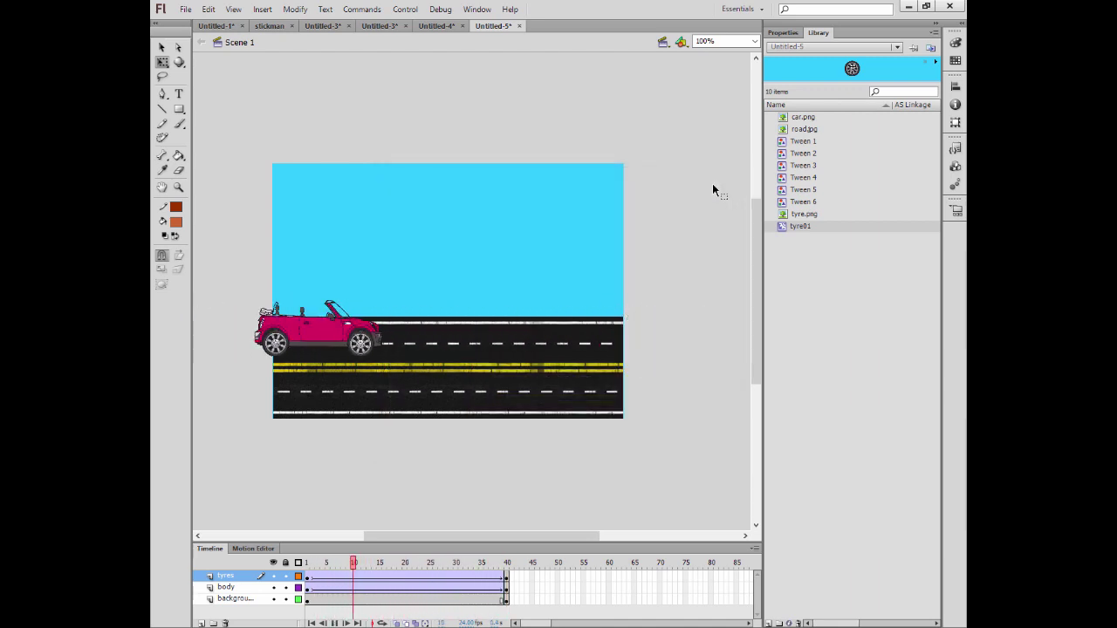
{"action": "key", "text": "ctrl+Return"}
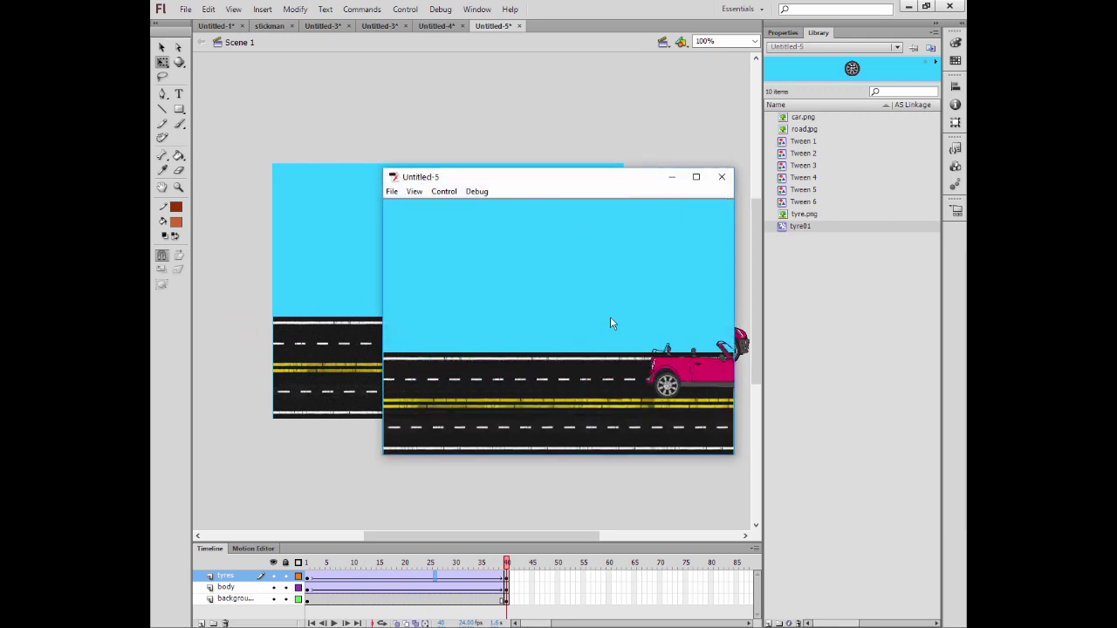
{"action": "left_click_drag", "start_coordinate": [538, 178], "coordinate": [506, 159]}
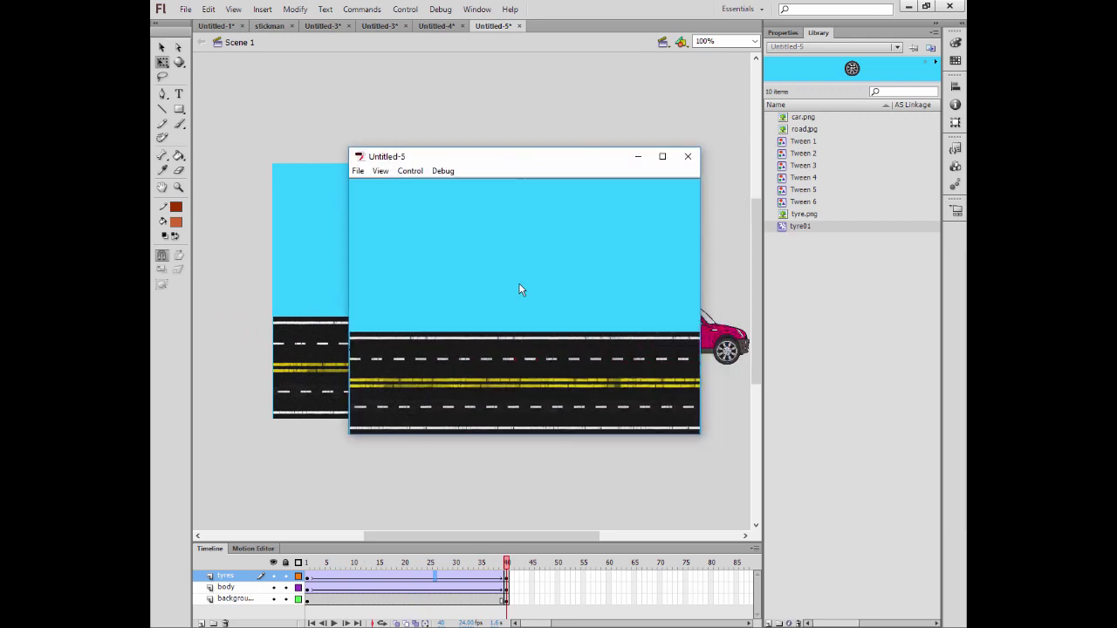
Close the test window and add a new top layer named 'engine fumes'.
{"action": "left_click", "coordinate": [688, 156]}
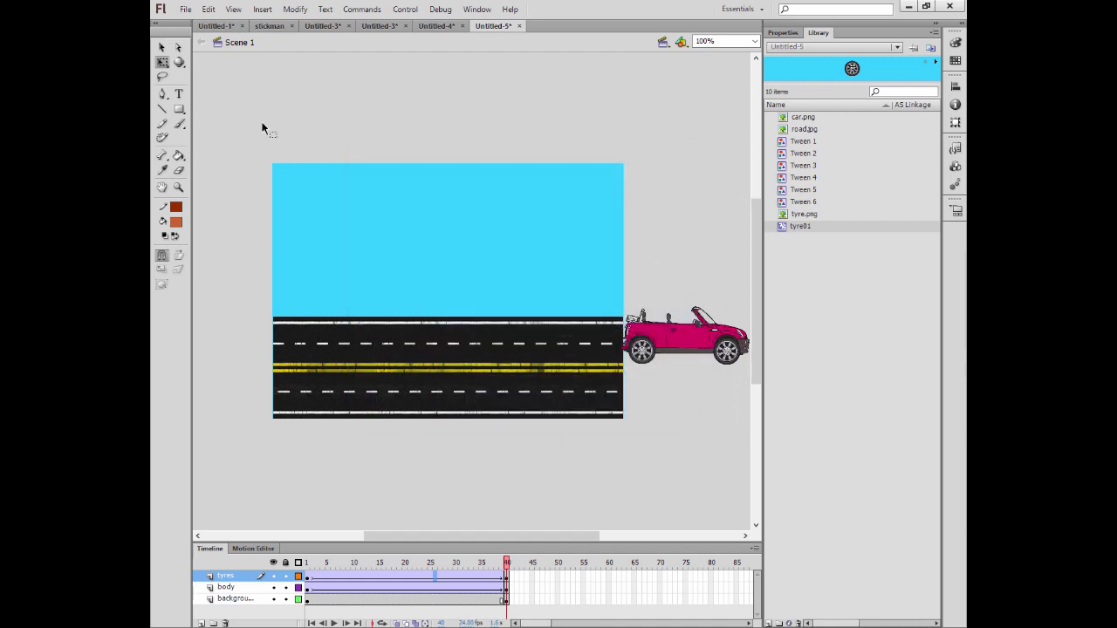
{"action": "left_click", "coordinate": [201, 622]}
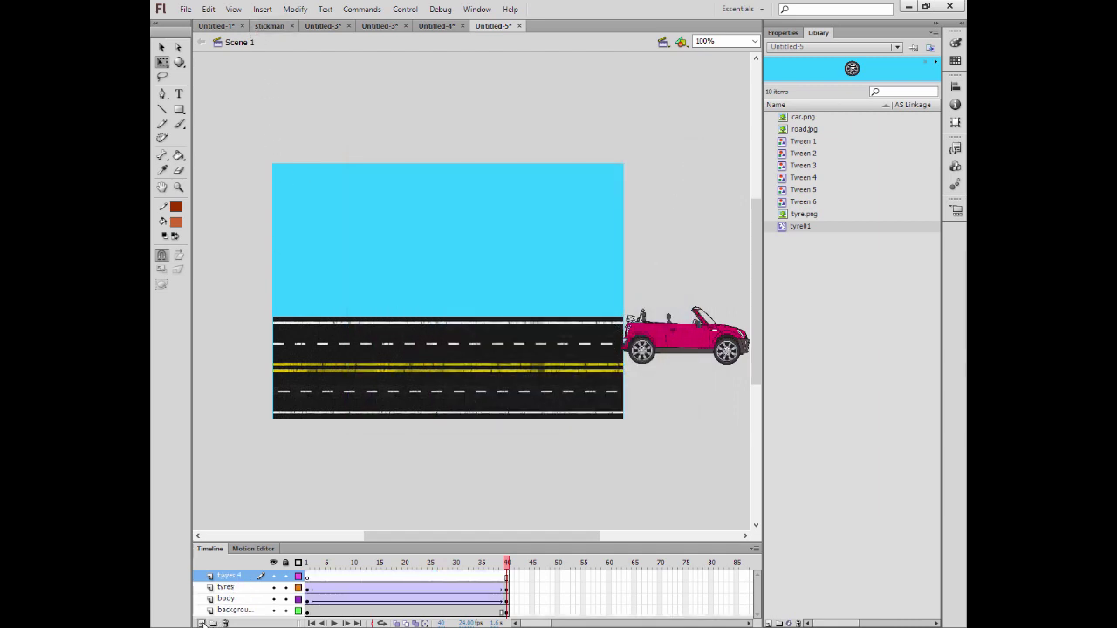
{"action": "double_click", "coordinate": [231, 577]}
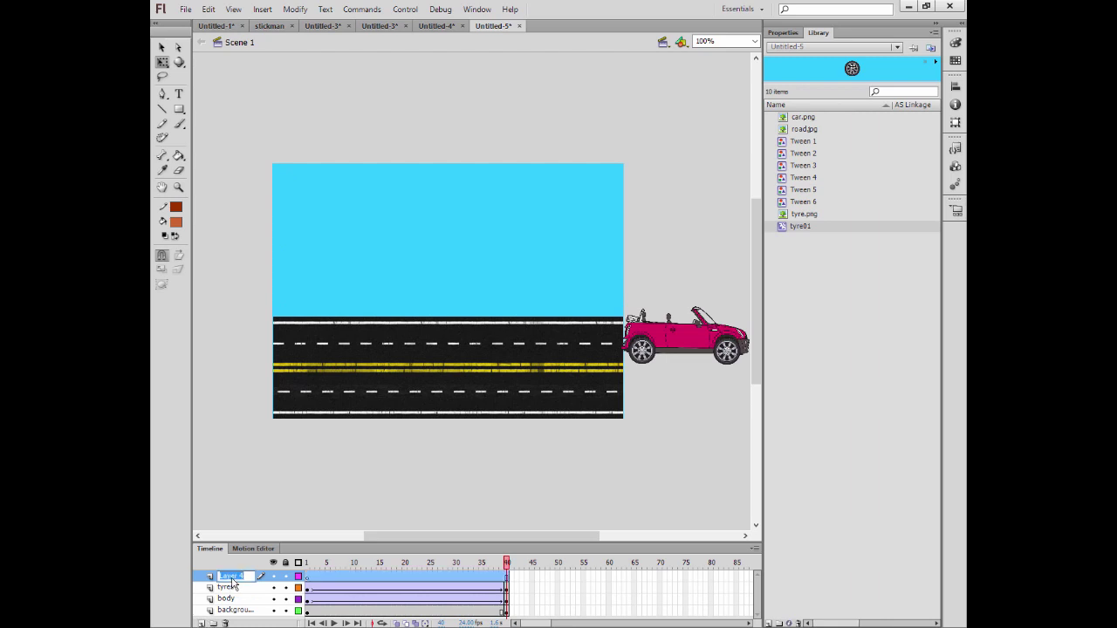
{"action": "type", "text": "en"}
{"action": "type", "text": "gine fume"}
{"action": "type", "text": "s"}
{"action": "left_click", "coordinate": [246, 598]}
With the engine fumes layer at frame 1, start a new symbol from the Insert menu.
{"action": "left_click", "coordinate": [244, 576]}
{"action": "left_click", "coordinate": [309, 580]}
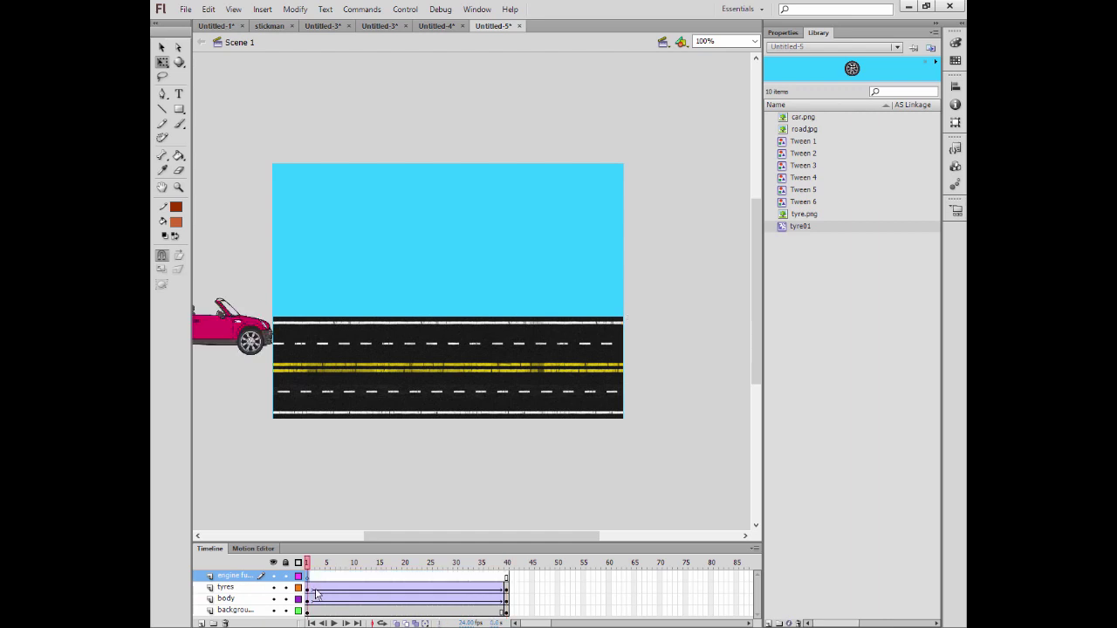
{"action": "left_click", "coordinate": [266, 11]}
{"action": "left_click", "coordinate": [281, 21]}
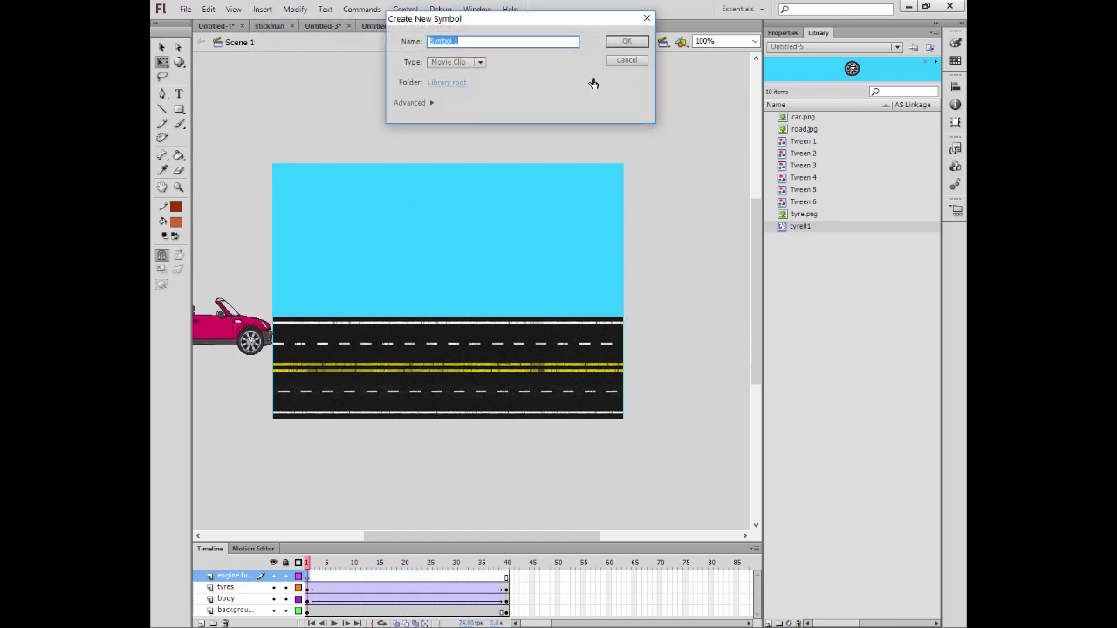
Create the 'fumes' movie clip and pick the Oval tool.
{"action": "type", "text": "fumes"}
{"action": "key", "text": "Return"}
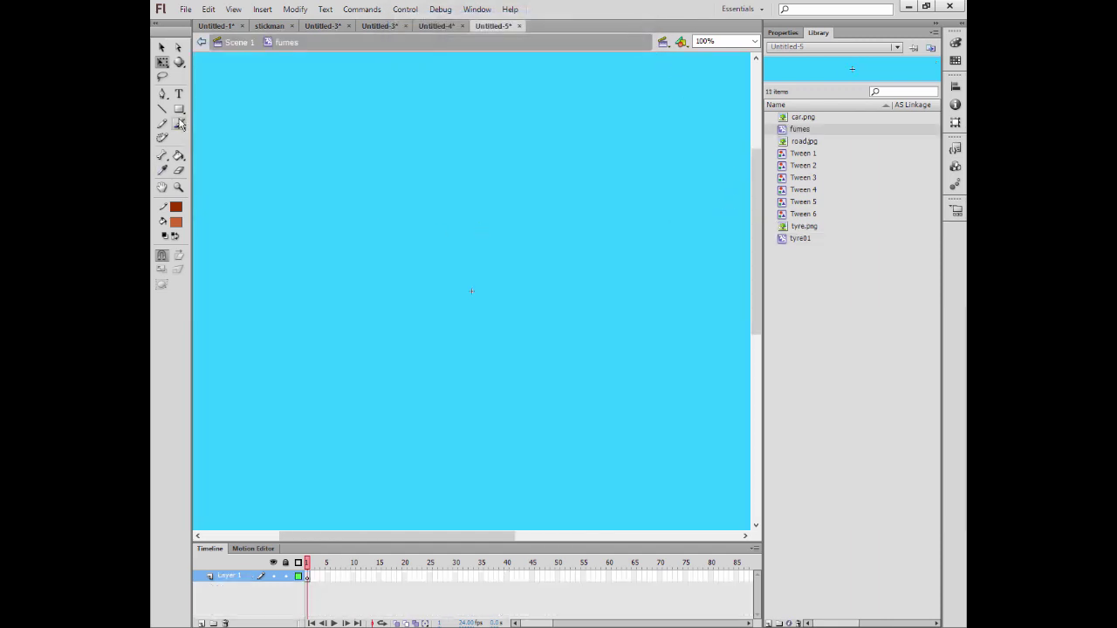
{"action": "left_click_drag", "start_coordinate": [179, 109], "coordinate": [209, 121]}
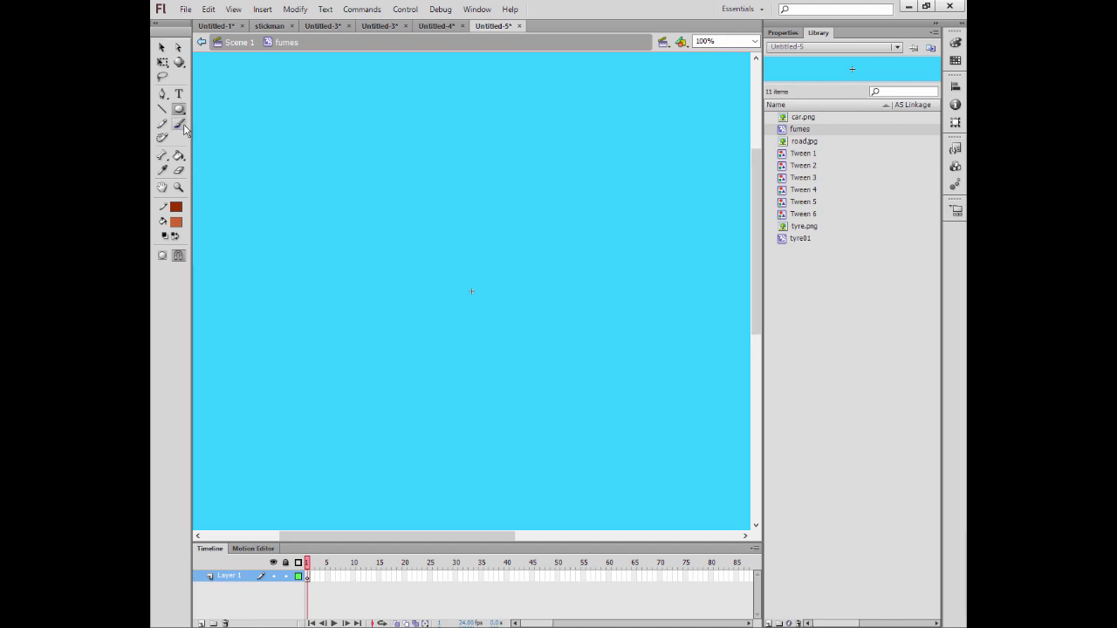
{"action": "left_click_drag", "start_coordinate": [179, 109], "coordinate": [212, 128]}
Set no fill, a dark-grey outline and a stroke thickness of 5.
{"action": "left_click", "coordinate": [177, 223]}
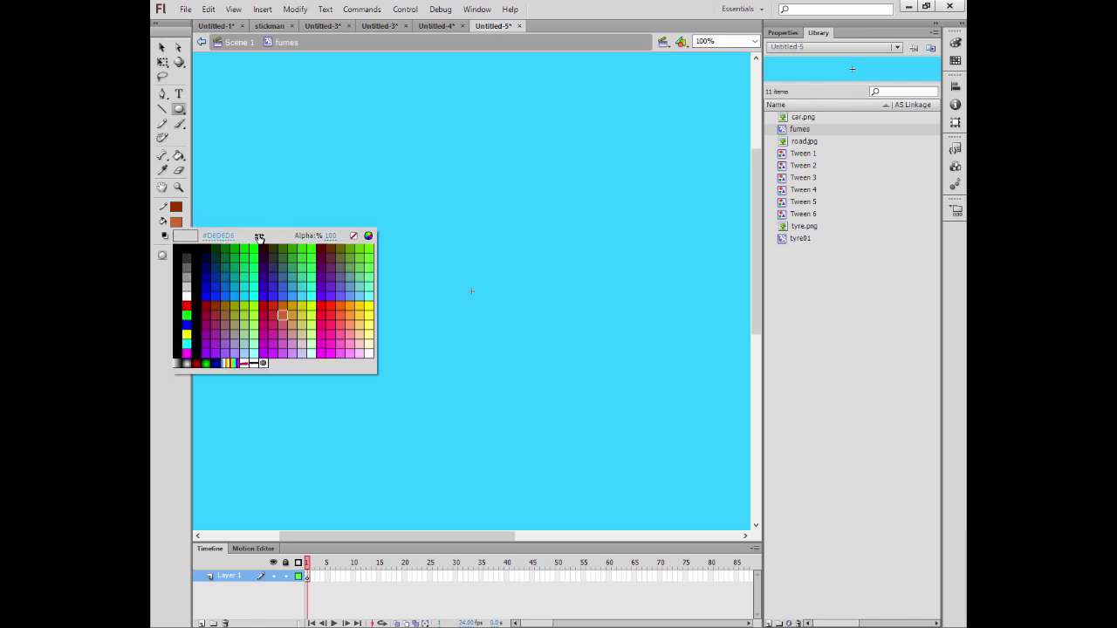
{"action": "left_click", "coordinate": [353, 235]}
{"action": "left_click", "coordinate": [183, 227]}
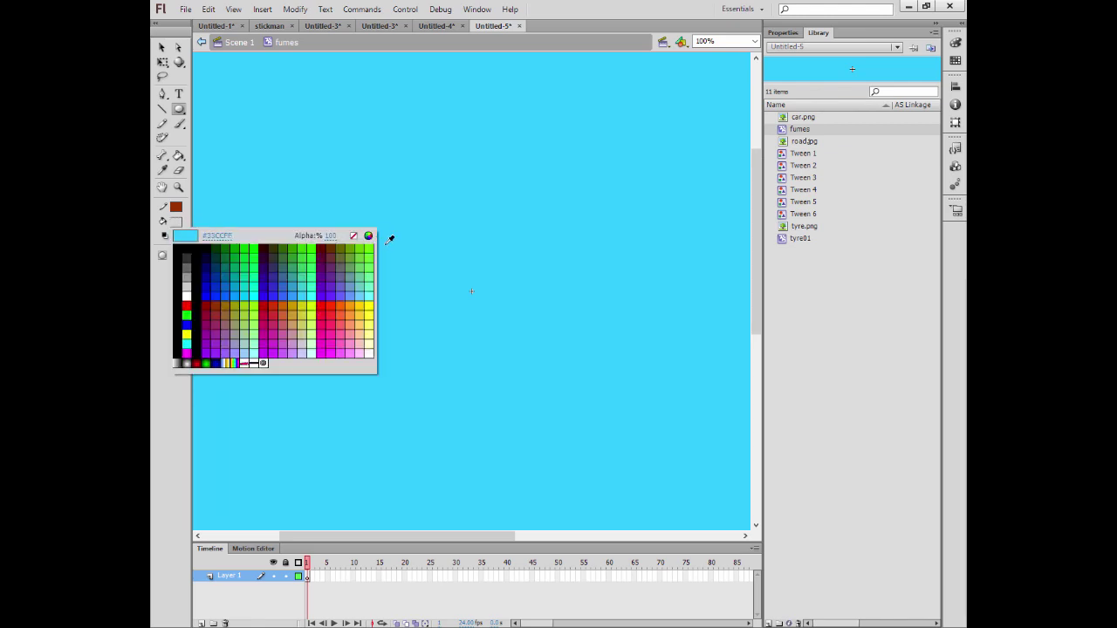
{"action": "left_click", "coordinate": [354, 235]}
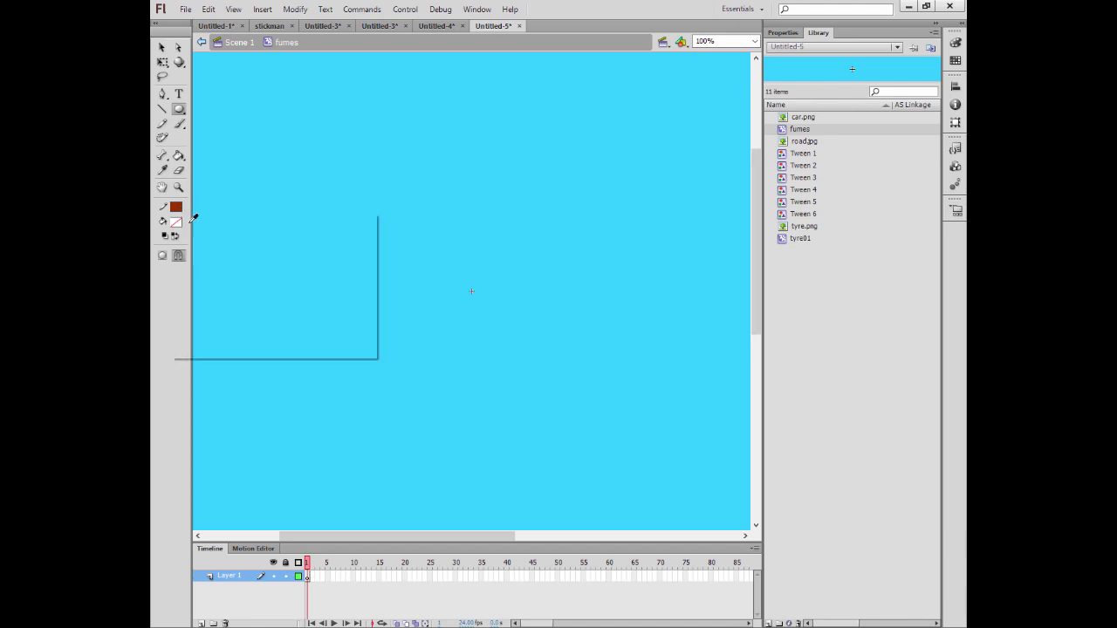
{"action": "left_click", "coordinate": [176, 210]}
{"action": "left_click", "coordinate": [188, 242]}
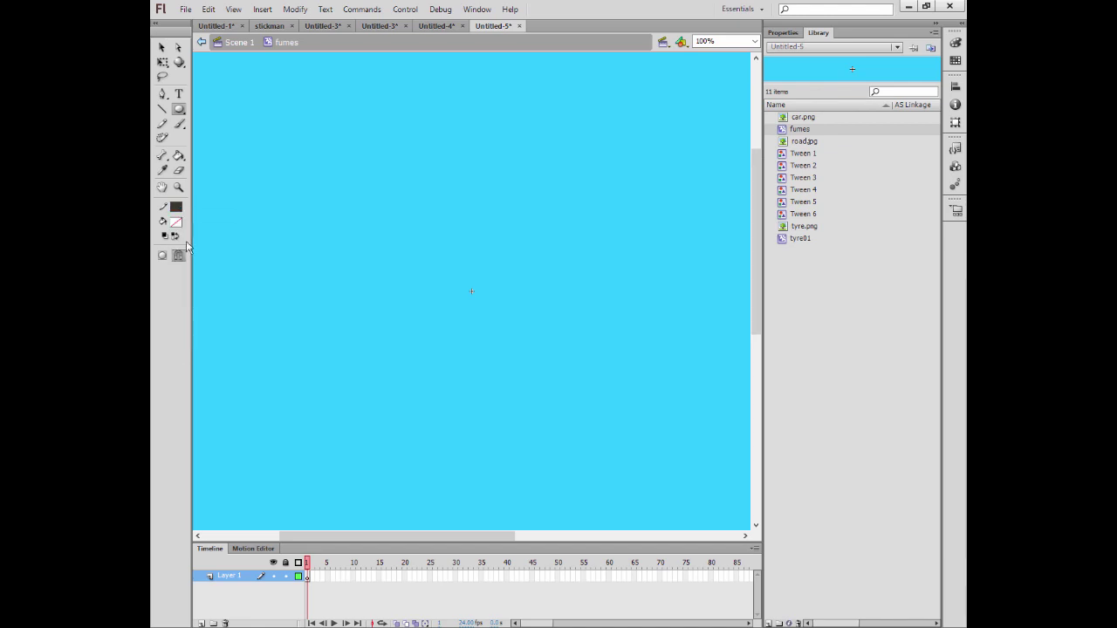
{"action": "left_click", "coordinate": [161, 123]}
{"action": "left_click", "coordinate": [788, 33]}
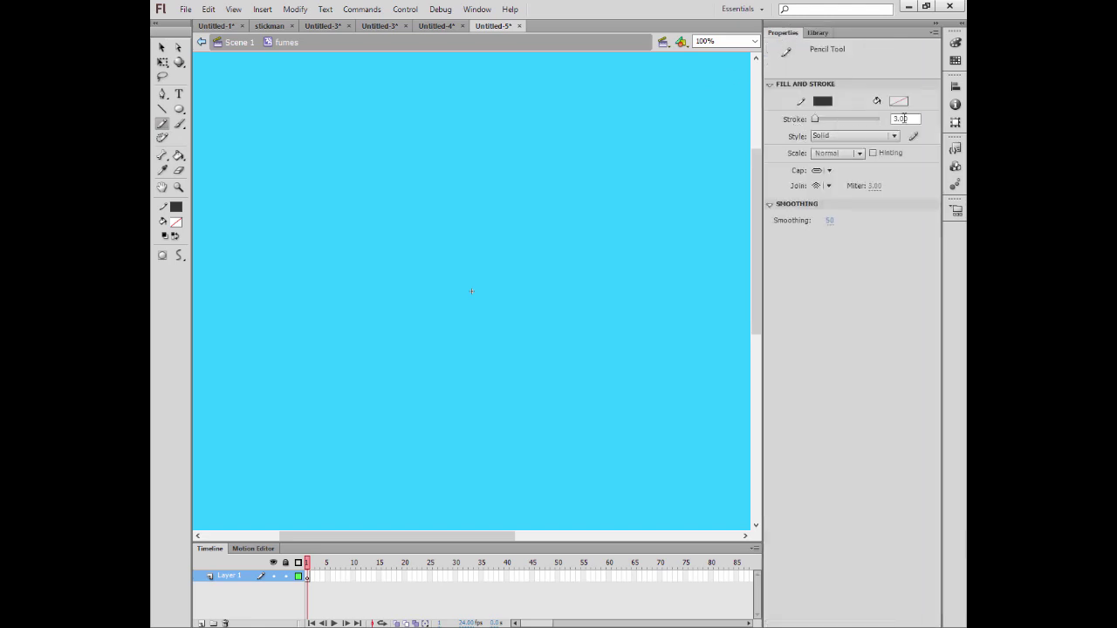
{"action": "left_click", "coordinate": [892, 118]}
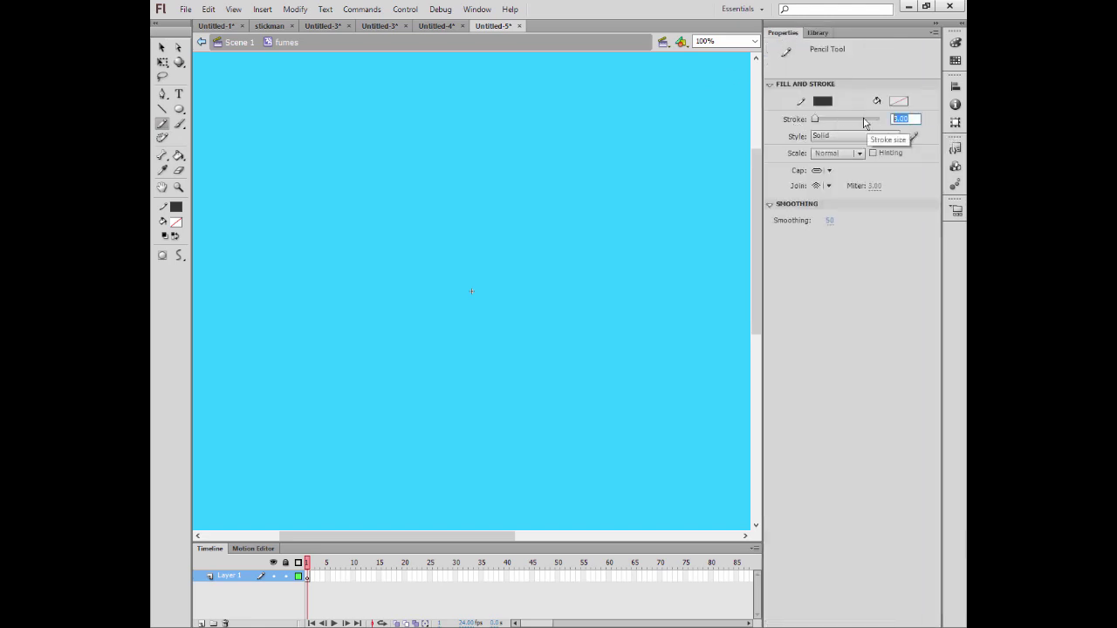
{"action": "type", "text": "5"}
{"action": "key", "text": "Return"}
Draw a small Alt+Shift-constrained circle at the stage centre, redrawing it once.
{"action": "left_click", "coordinate": [178, 110]}
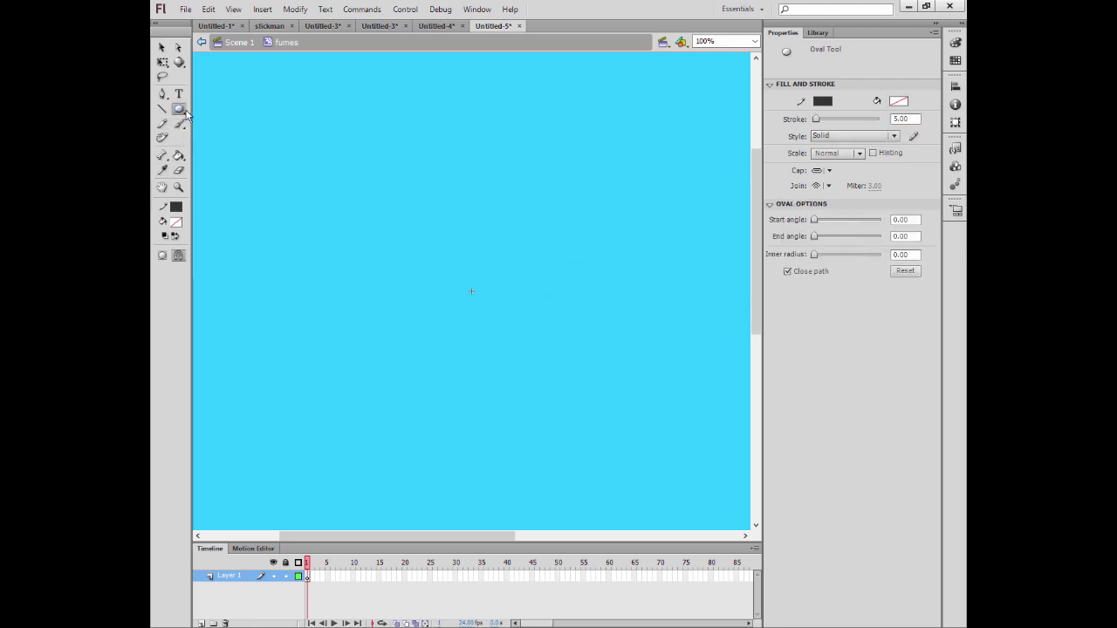
{"action": "left_click_drag", "start_coordinate": [185, 115], "coordinate": [200, 120]}
{"action": "key", "text": "alt+shift"}
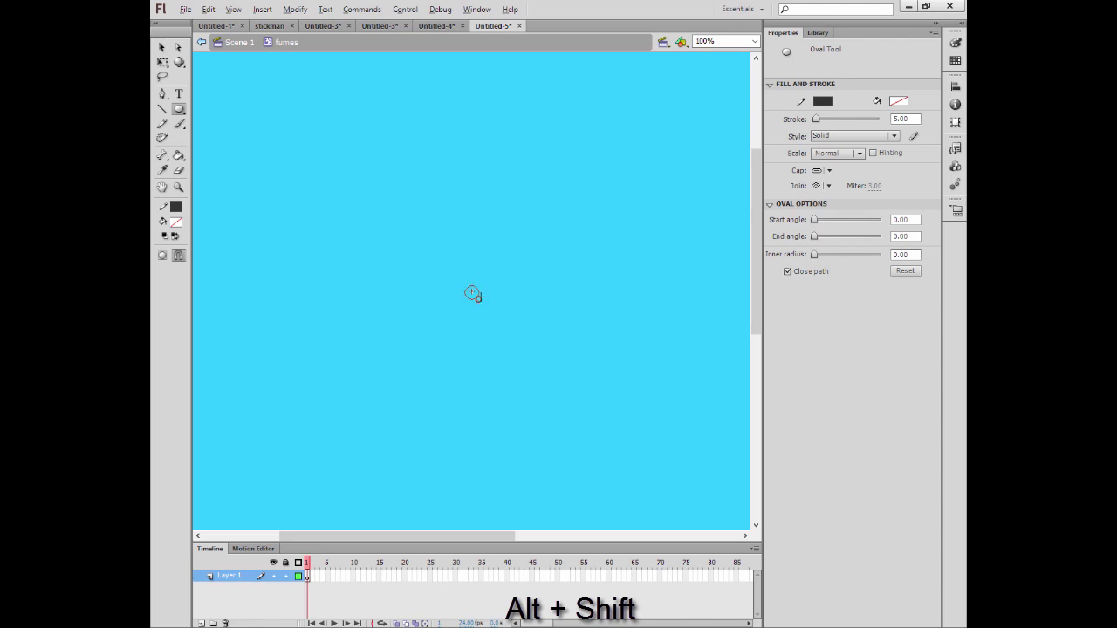
{"action": "left_click_drag", "start_coordinate": [478, 297], "coordinate": [479, 299]}
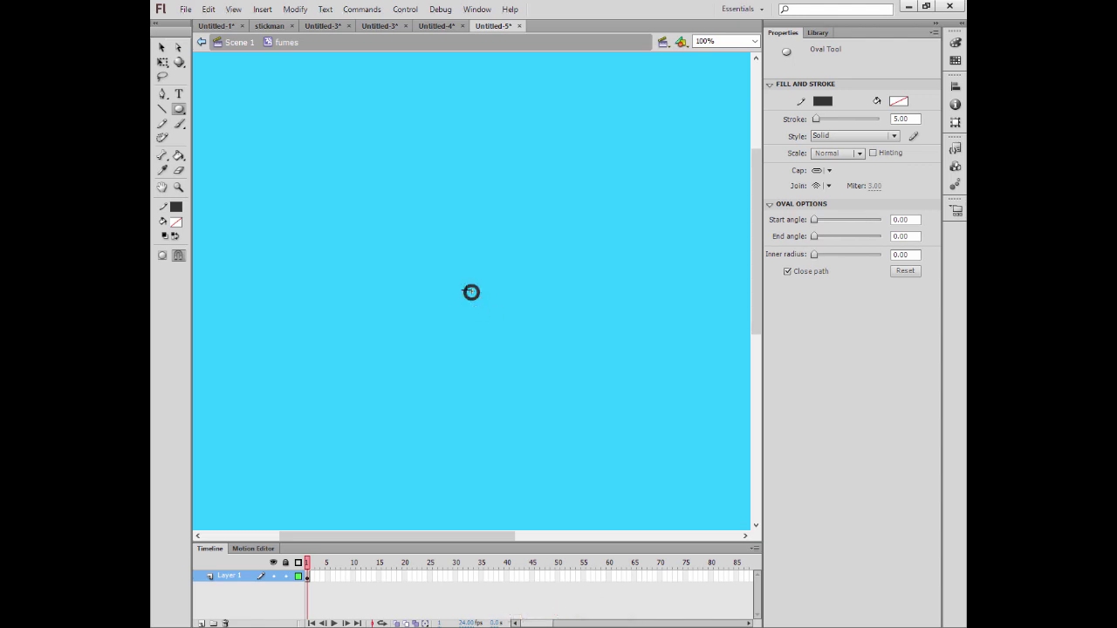
{"action": "key", "text": "ctrl+z"}
{"action": "left_click_drag", "start_coordinate": [473, 296], "coordinate": [463, 288]}
Add a keyframe at frame 6 and draw a slightly larger circle up-left of the first.
{"action": "left_click", "coordinate": [333, 576]}
{"action": "right_click", "coordinate": [332, 577]}
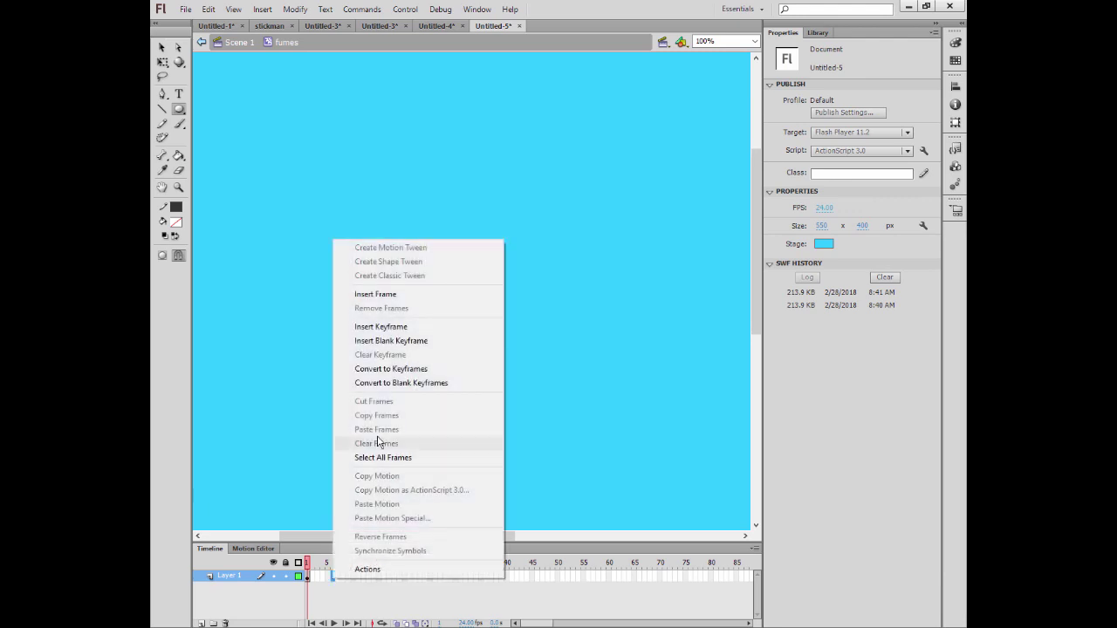
{"action": "left_click", "coordinate": [378, 328]}
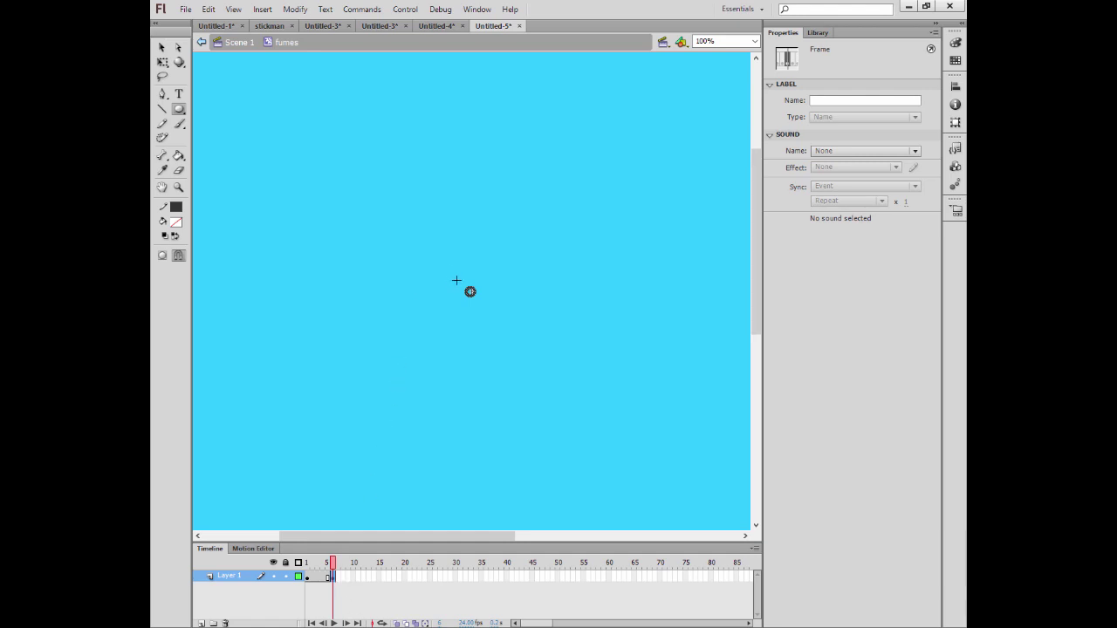
{"action": "left_click_drag", "start_coordinate": [456, 280], "coordinate": [461, 288]}
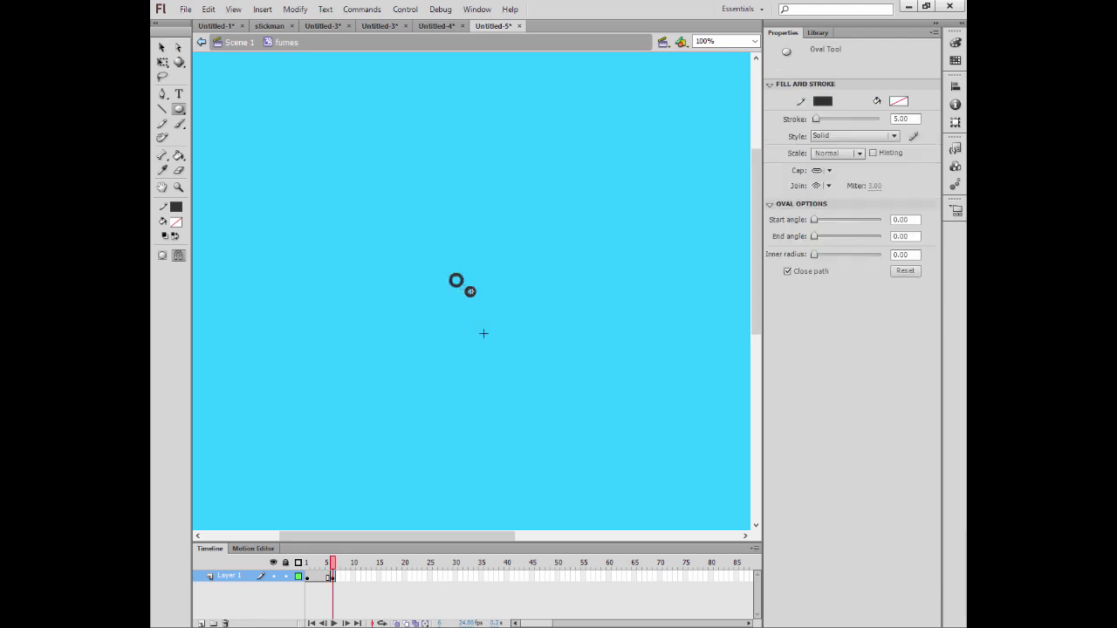
Add a keyframe at frame 10 and draw a larger third circle further up-left.
{"action": "left_click", "coordinate": [357, 576]}
{"action": "right_click", "coordinate": [359, 578]}
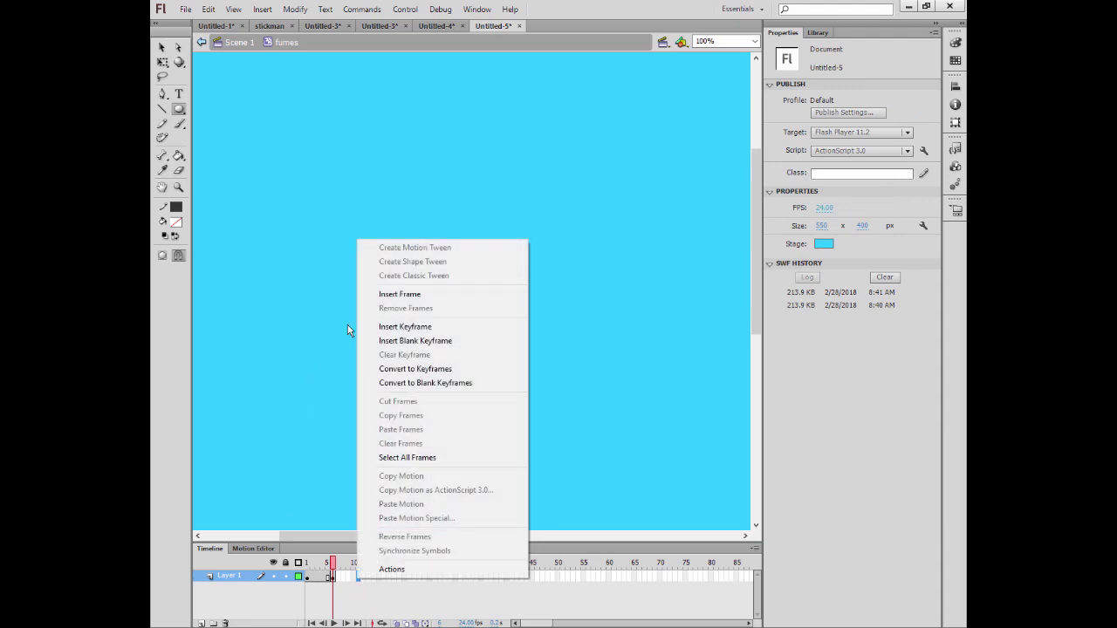
{"action": "left_click", "coordinate": [384, 329]}
{"action": "mouse_move", "coordinate": [356, 562]}
{"action": "left_mouse_down"}
{"action": "mouse_move", "coordinate": [316, 563]}
{"action": "mouse_move", "coordinate": [342, 564]}
{"action": "left_mouse_up"}
{"action": "left_click", "coordinate": [364, 584]}
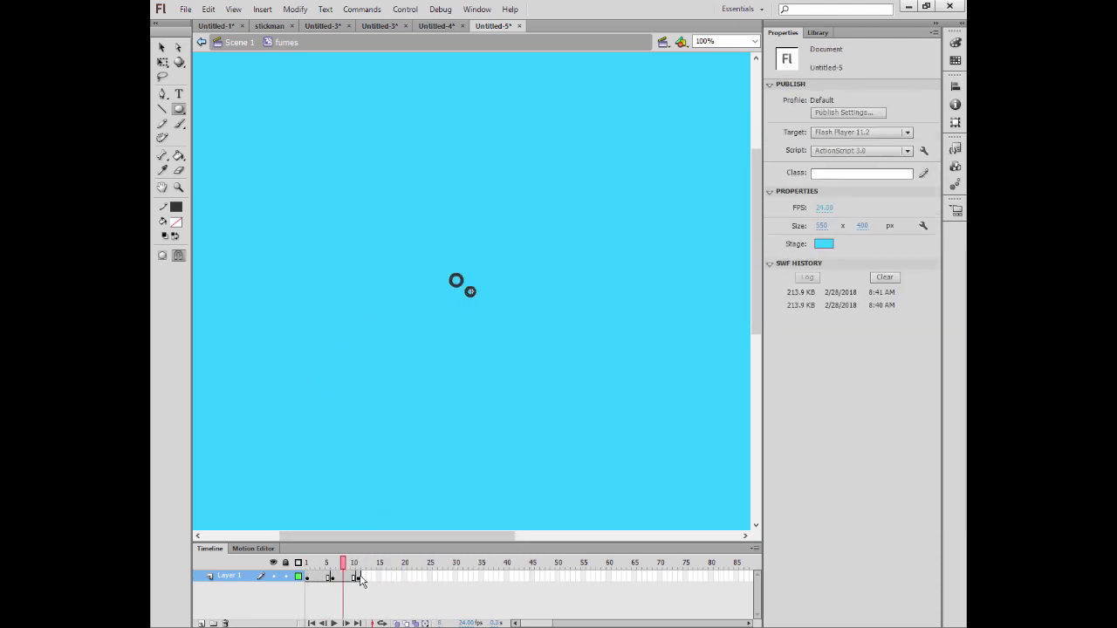
{"action": "left_click", "coordinate": [358, 577]}
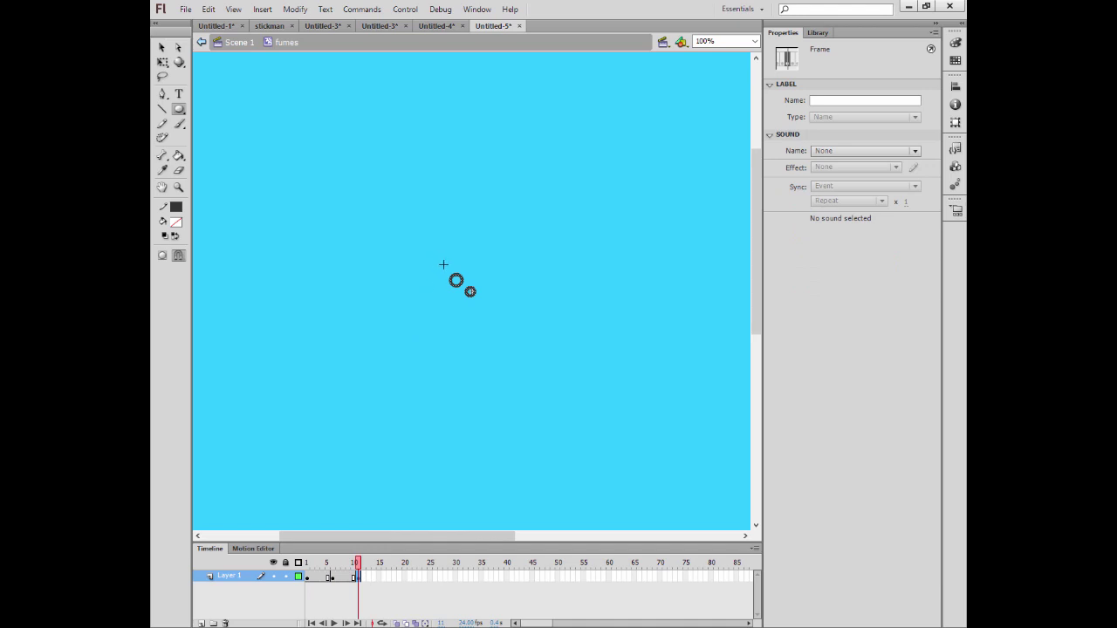
{"action": "left_click_drag", "start_coordinate": [440, 263], "coordinate": [452, 278]}
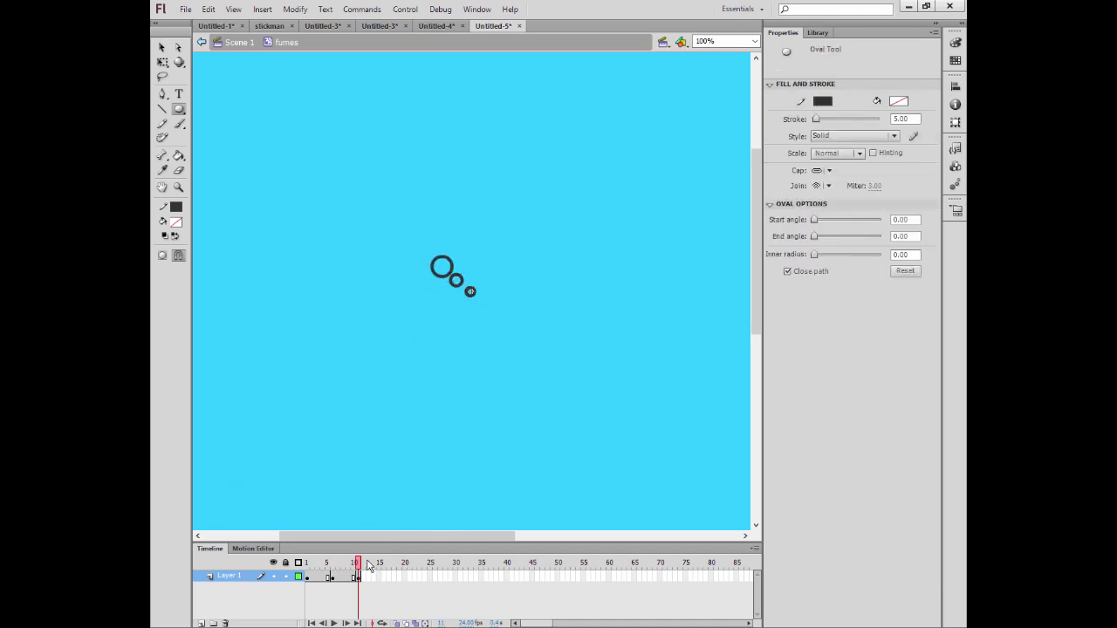
Nudge the largest circle up and left with the Selection tool.
{"action": "left_click", "coordinate": [161, 47]}
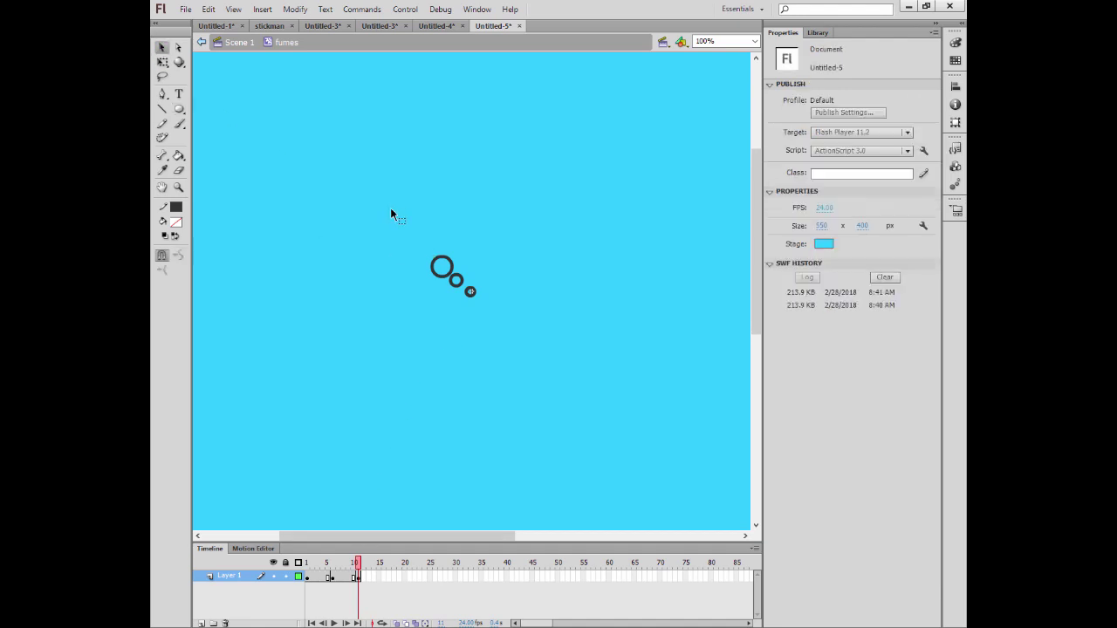
{"action": "left_click", "coordinate": [439, 263]}
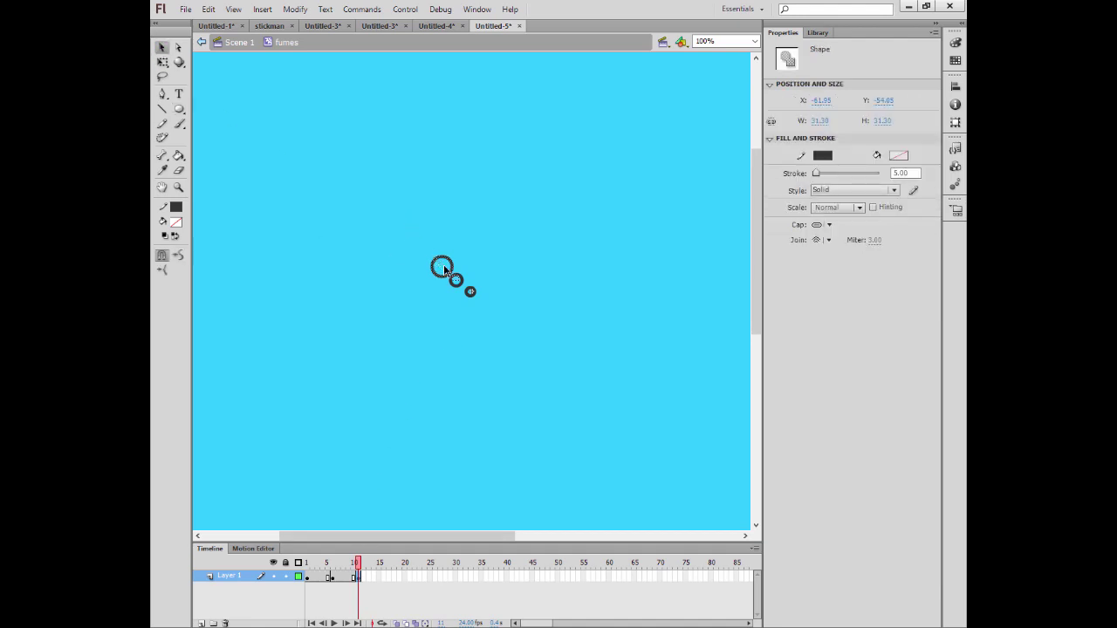
{"action": "key", "text": "Left"}
{"action": "key", "text": "Left"}
{"action": "key", "text": "Left"}
{"action": "key", "text": "Left"}
{"action": "key", "text": "Up"}
{"action": "key", "text": "Up"}
{"action": "key", "text": "Up"}
{"action": "key", "text": "Up"}
Add a keyframe at frame 16 and play the fumes animation.
{"action": "left_click", "coordinate": [388, 577]}
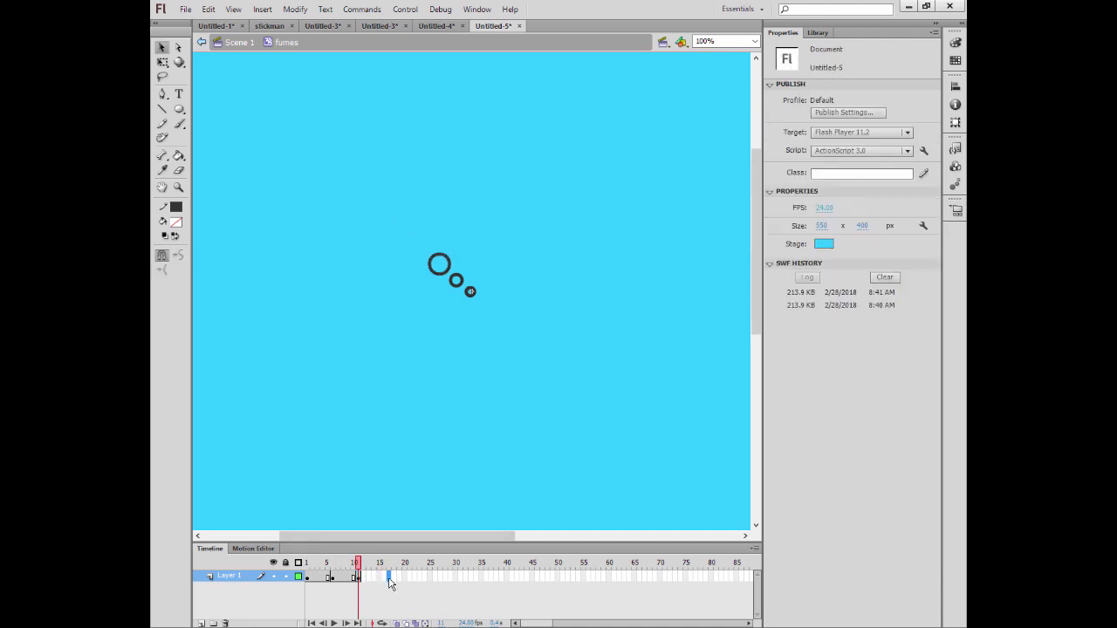
{"action": "right_click", "coordinate": [386, 579]}
{"action": "left_click", "coordinate": [457, 327]}
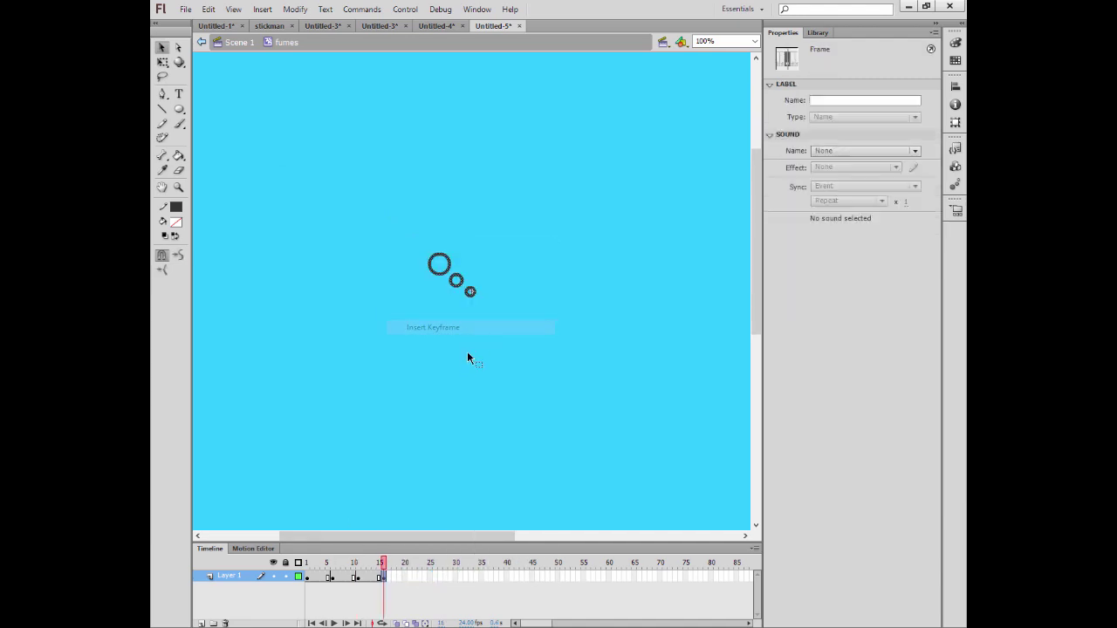
{"action": "key", "text": "Return"}
Return to Scene 1 and drag the fumes symbol from the Library behind the car.
{"action": "left_click", "coordinate": [233, 43]}
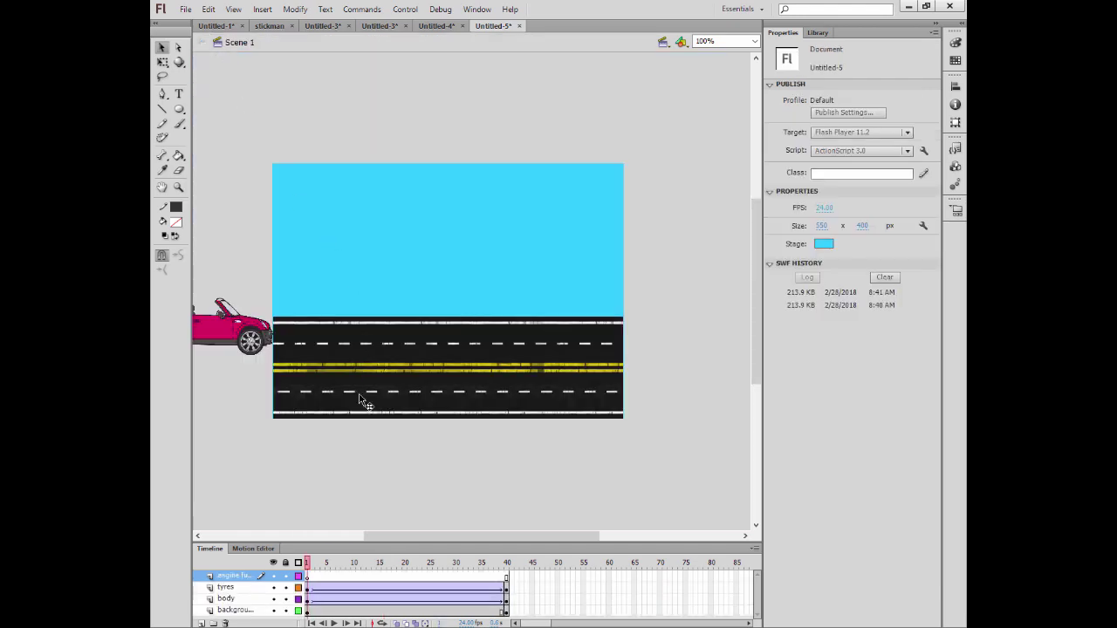
{"action": "left_click_drag", "start_coordinate": [540, 536], "coordinate": [488, 536]}
{"action": "left_click", "coordinate": [817, 34]}
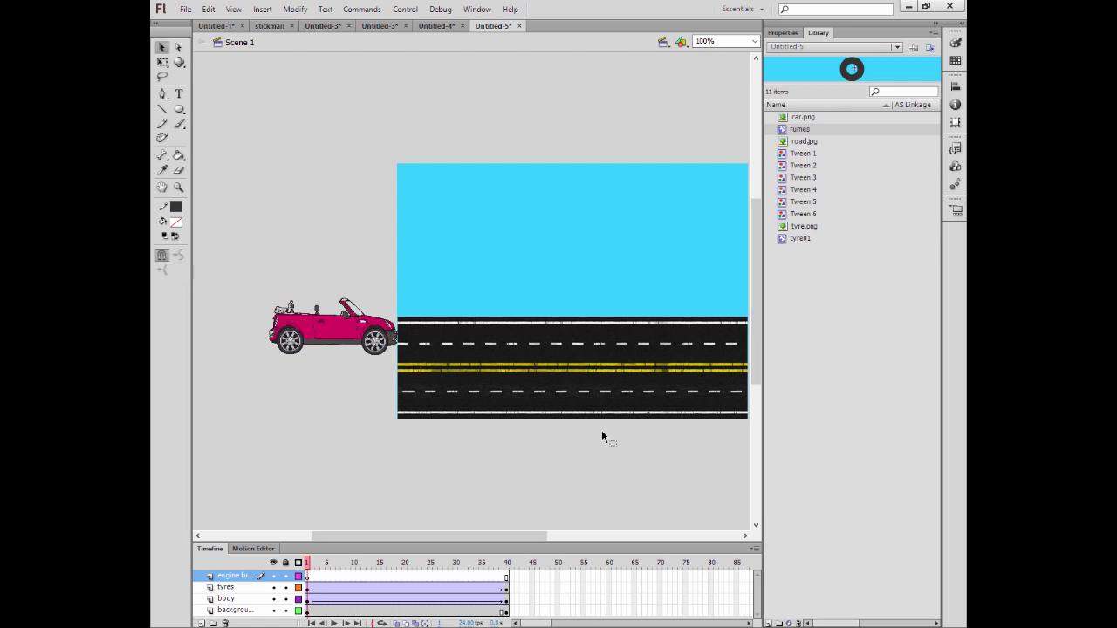
{"action": "left_click", "coordinate": [802, 142]}
{"action": "left_click", "coordinate": [799, 129]}
{"action": "left_click", "coordinate": [935, 62]}
{"action": "left_click_drag", "start_coordinate": [801, 132], "coordinate": [261, 334]}
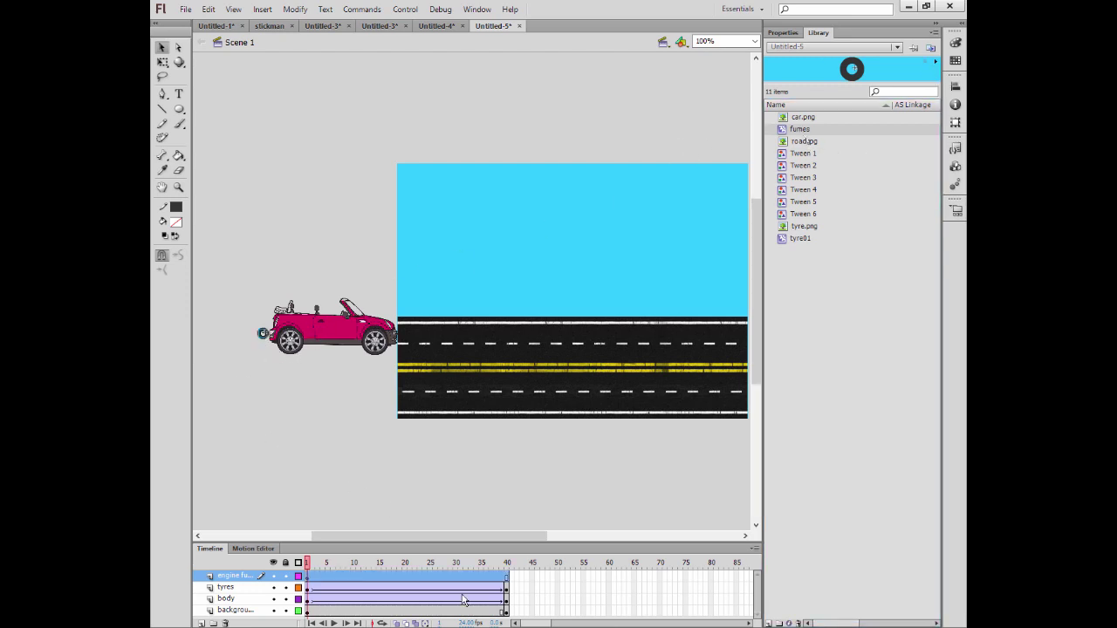
Keyframe frame 40, move the fumes to the car's exhaust there, and add a classic tween.
{"action": "left_click_drag", "start_coordinate": [544, 625], "coordinate": [537, 625]}
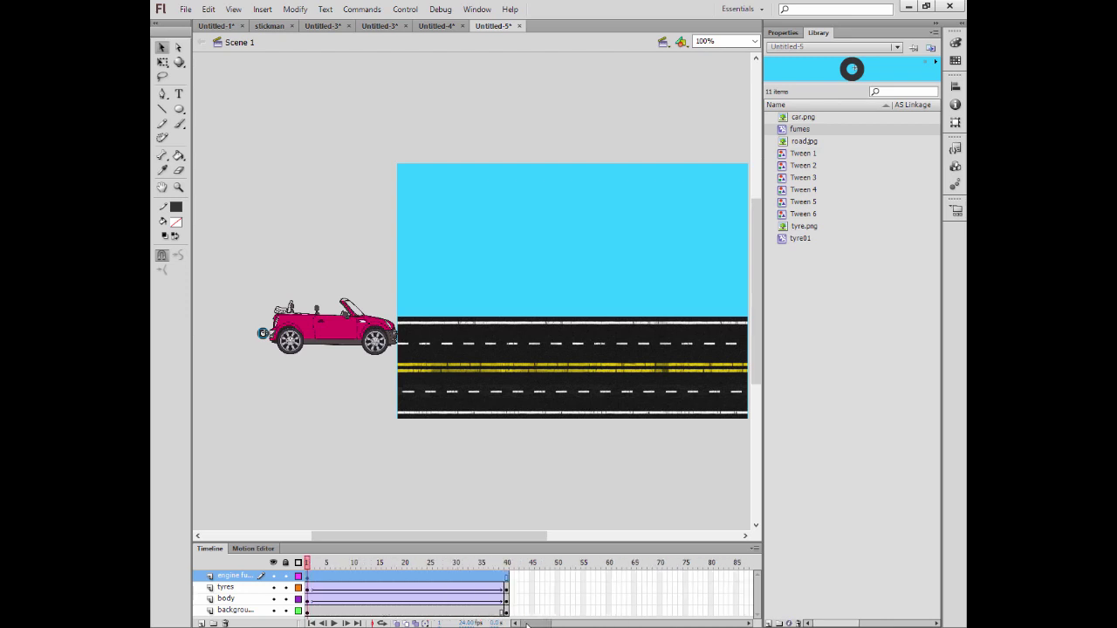
{"action": "right_click", "coordinate": [508, 579]}
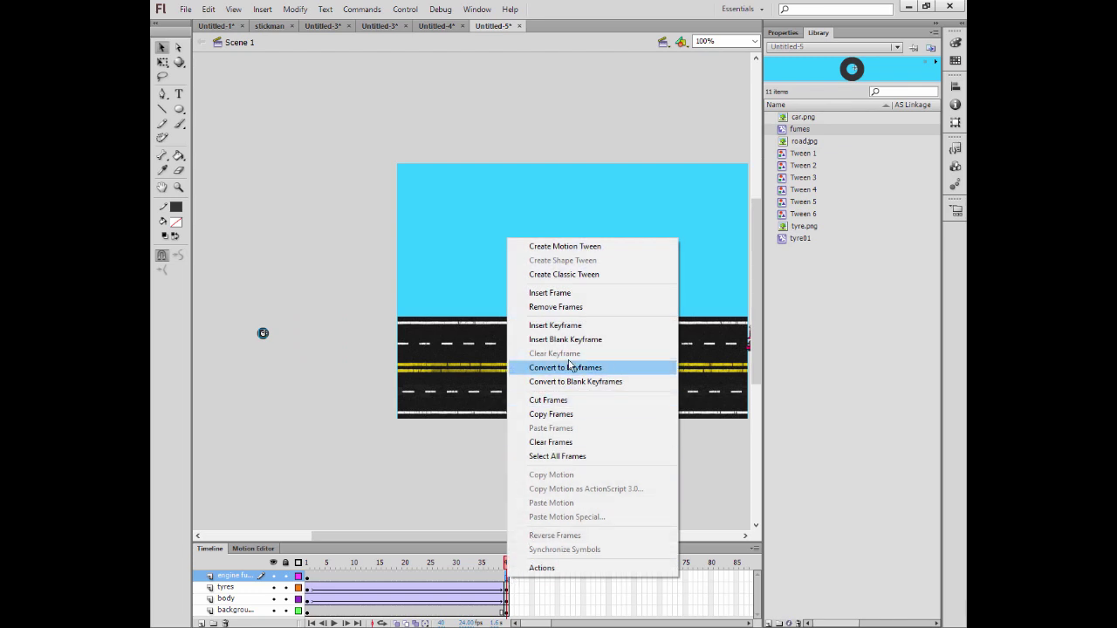
{"action": "left_click", "coordinate": [568, 328]}
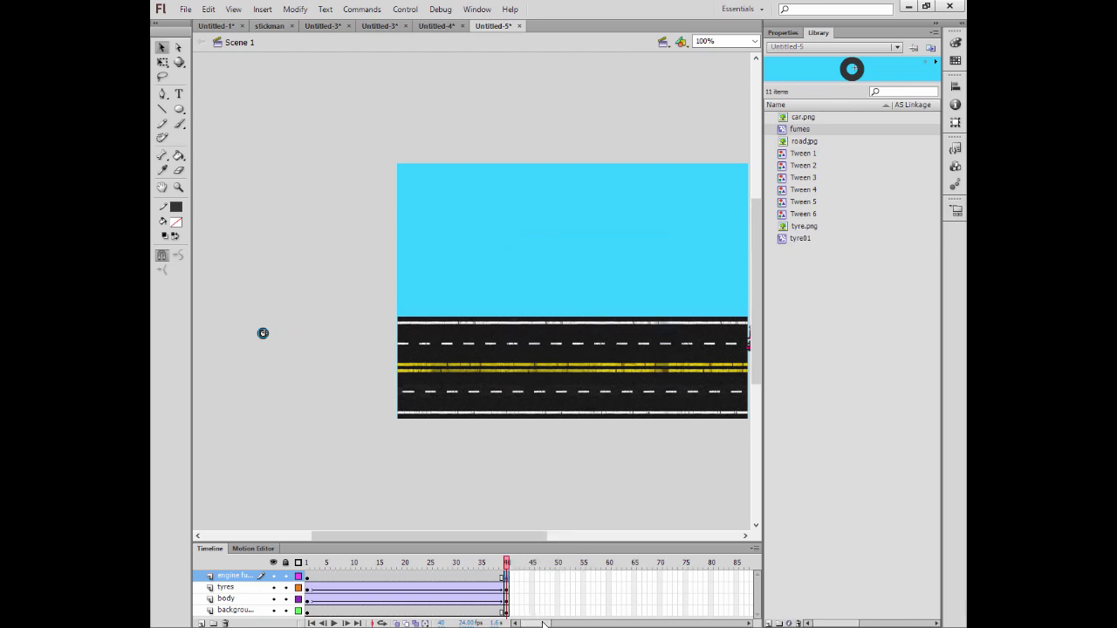
{"action": "left_click_drag", "start_coordinate": [545, 624], "coordinate": [600, 622]}
{"action": "left_click_drag", "start_coordinate": [529, 537], "coordinate": [554, 539]}
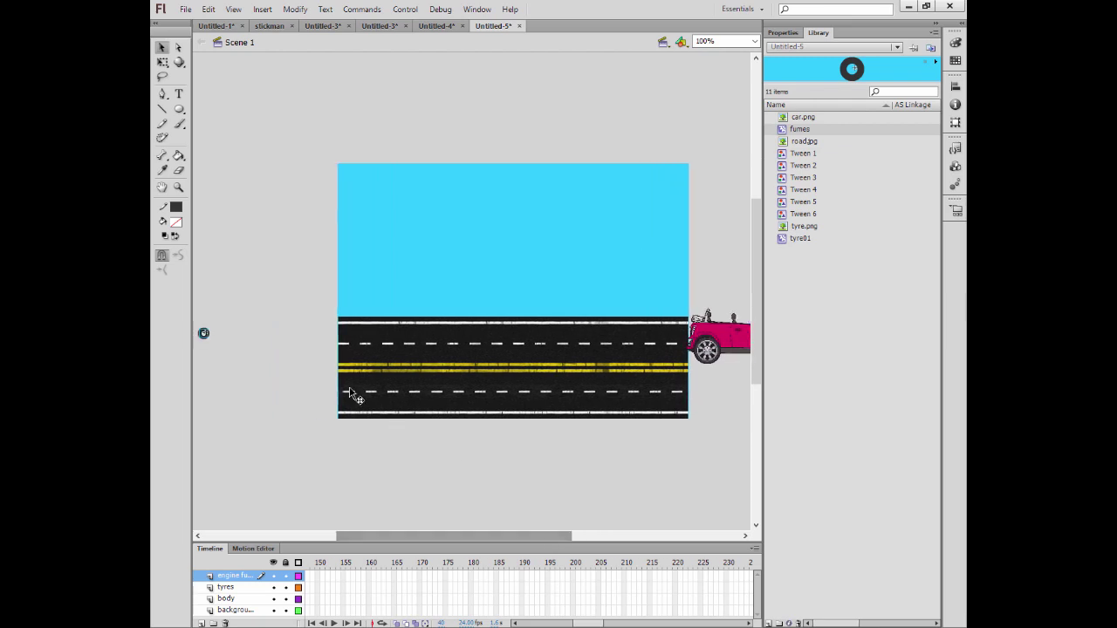
{"action": "left_click_drag", "start_coordinate": [207, 332], "coordinate": [687, 348]}
{"action": "left_click_drag", "start_coordinate": [562, 537], "coordinate": [527, 536]}
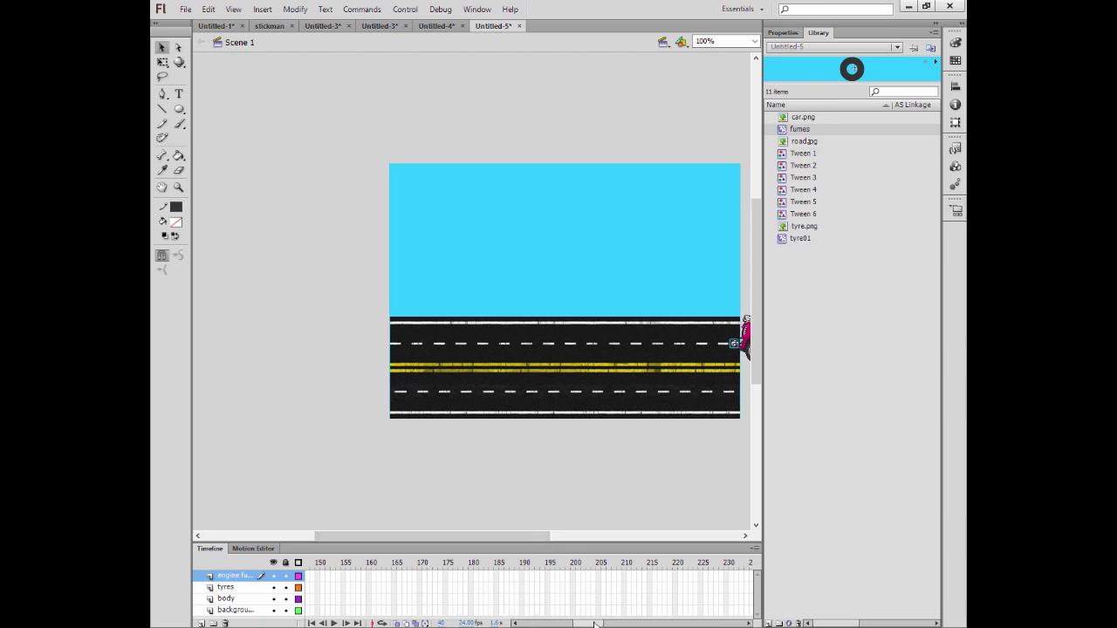
{"action": "left_click_drag", "start_coordinate": [593, 623], "coordinate": [523, 623]}
{"action": "right_click", "coordinate": [430, 576]}
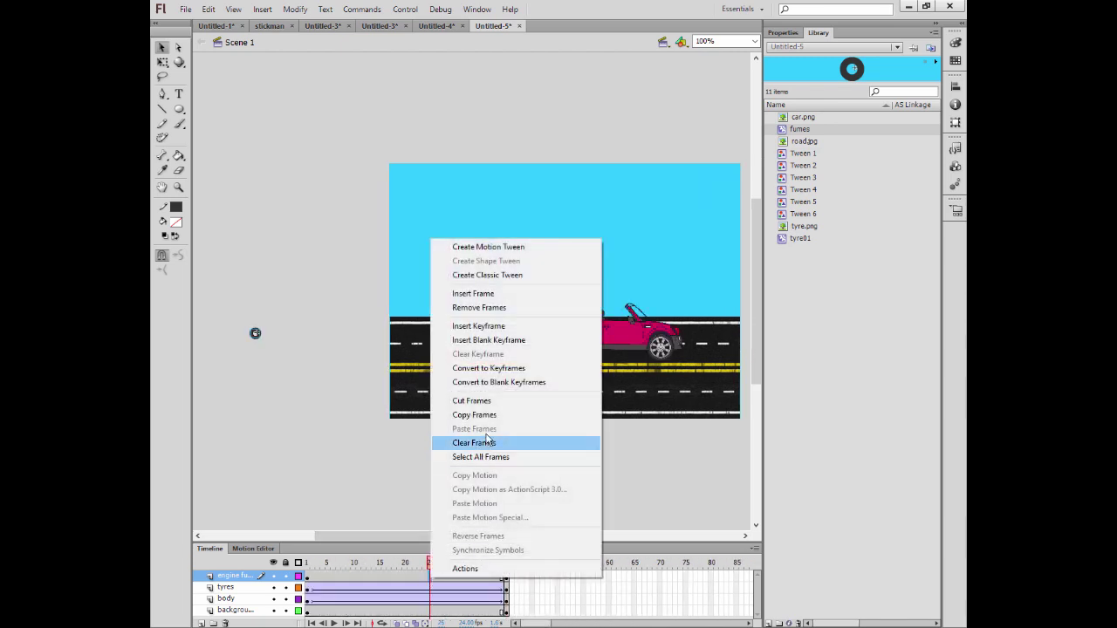
{"action": "left_click", "coordinate": [479, 275]}
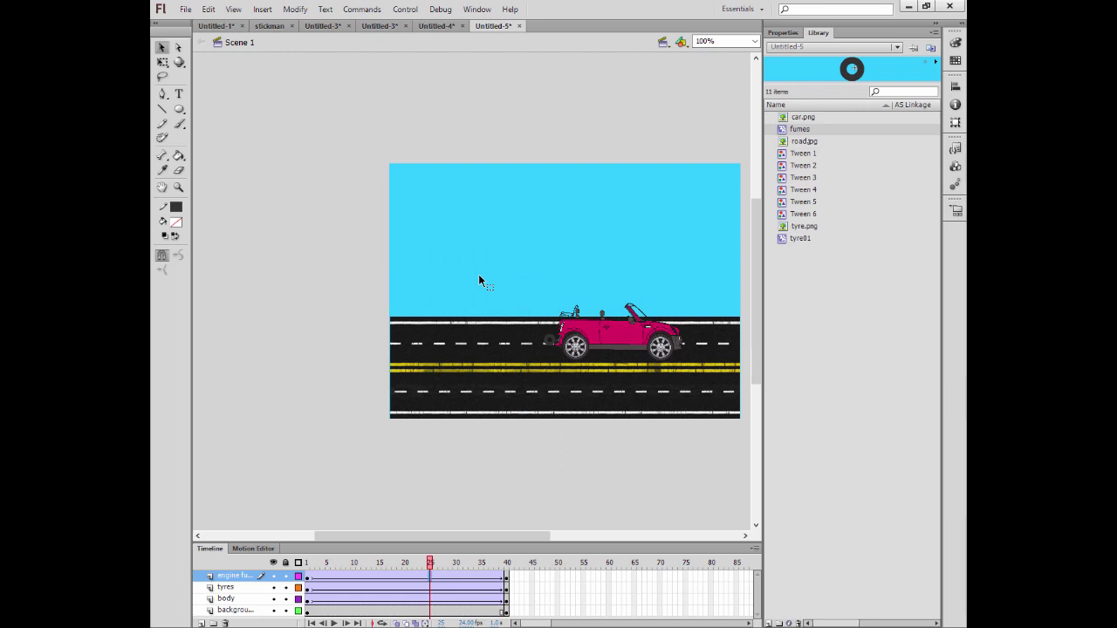
{"action": "key", "text": "ctrl+Return"}
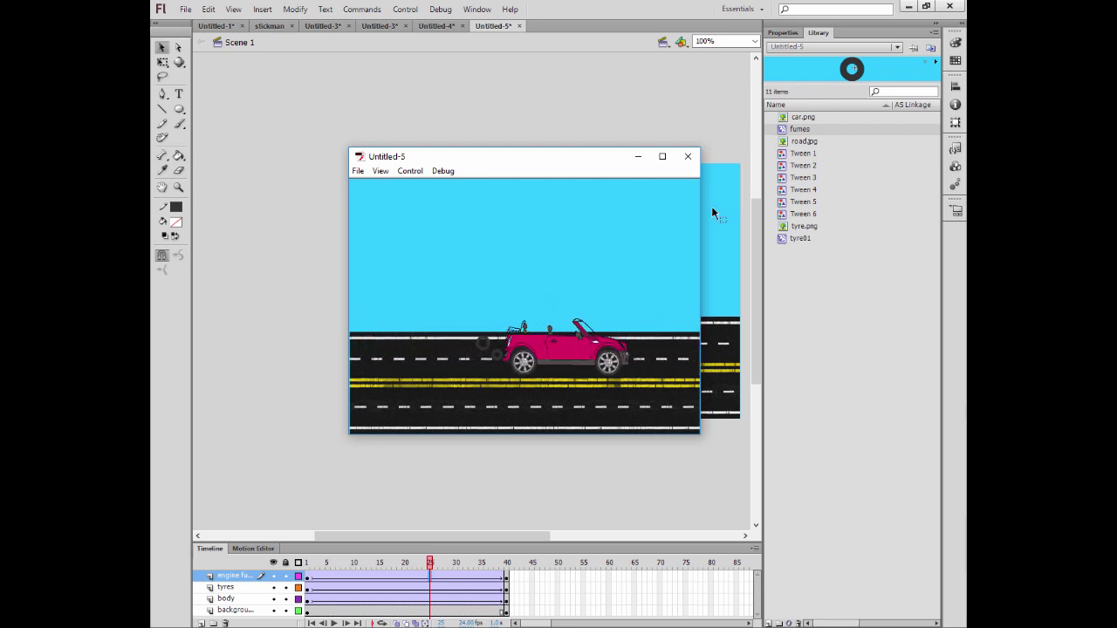
{"action": "left_click", "coordinate": [687, 156]}
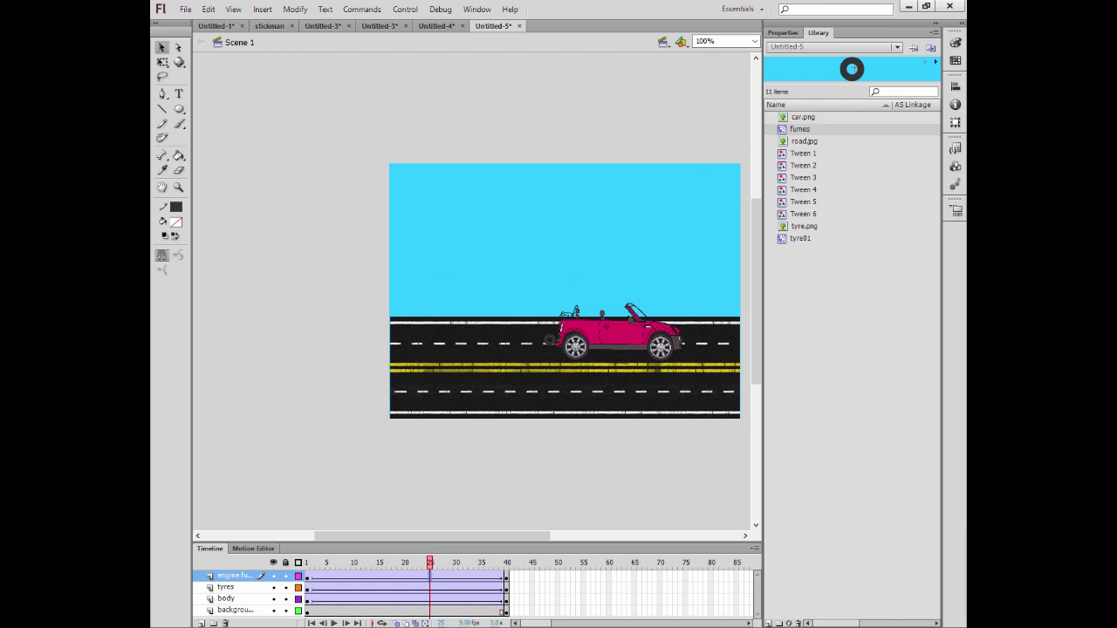
Test-play the movie with Ctrl+Enter to watch the car trailing fume circles.
{"action": "key", "text": "ctrl+Return"}
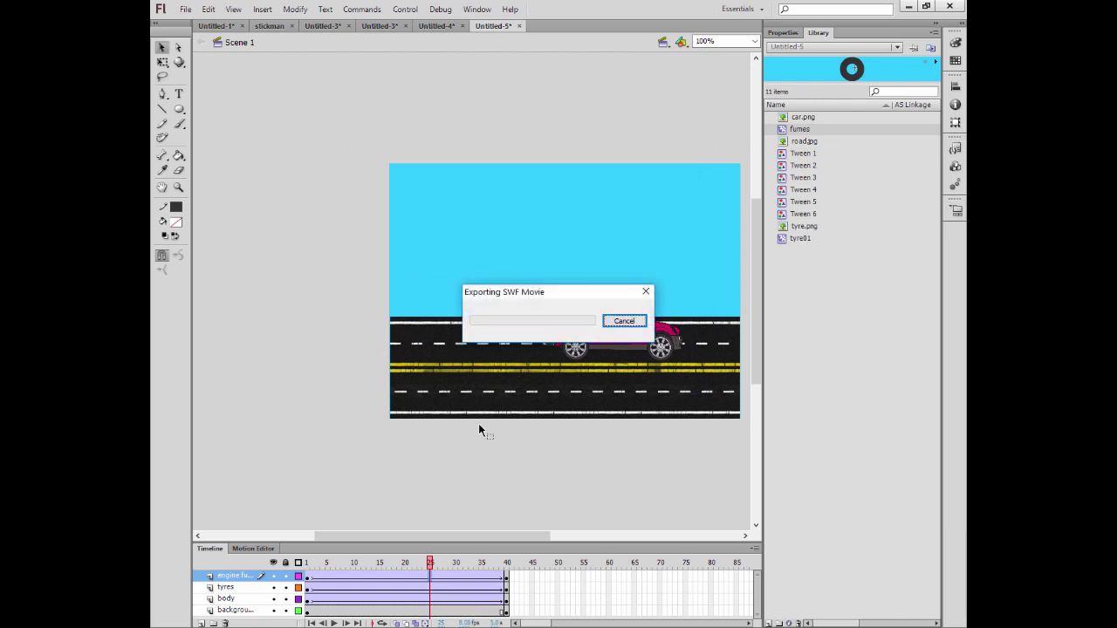